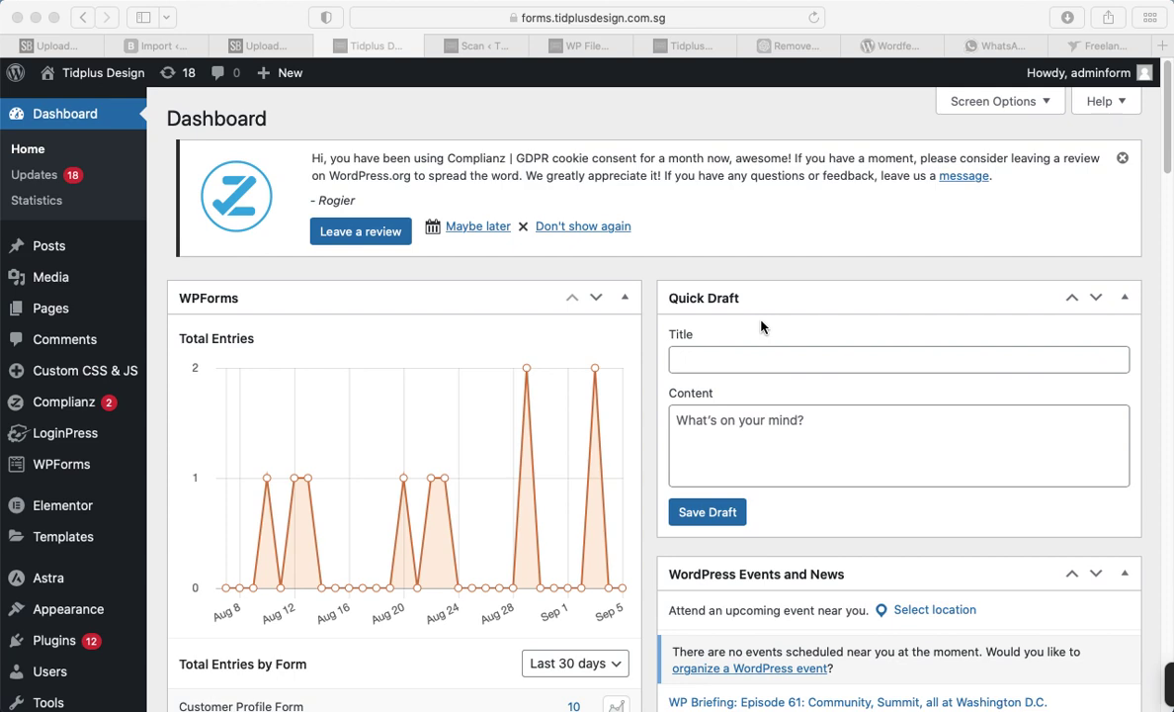
Step: Browse the Wordfence plugin page on wordpress.org
scroll(79, 474, "down", 2)
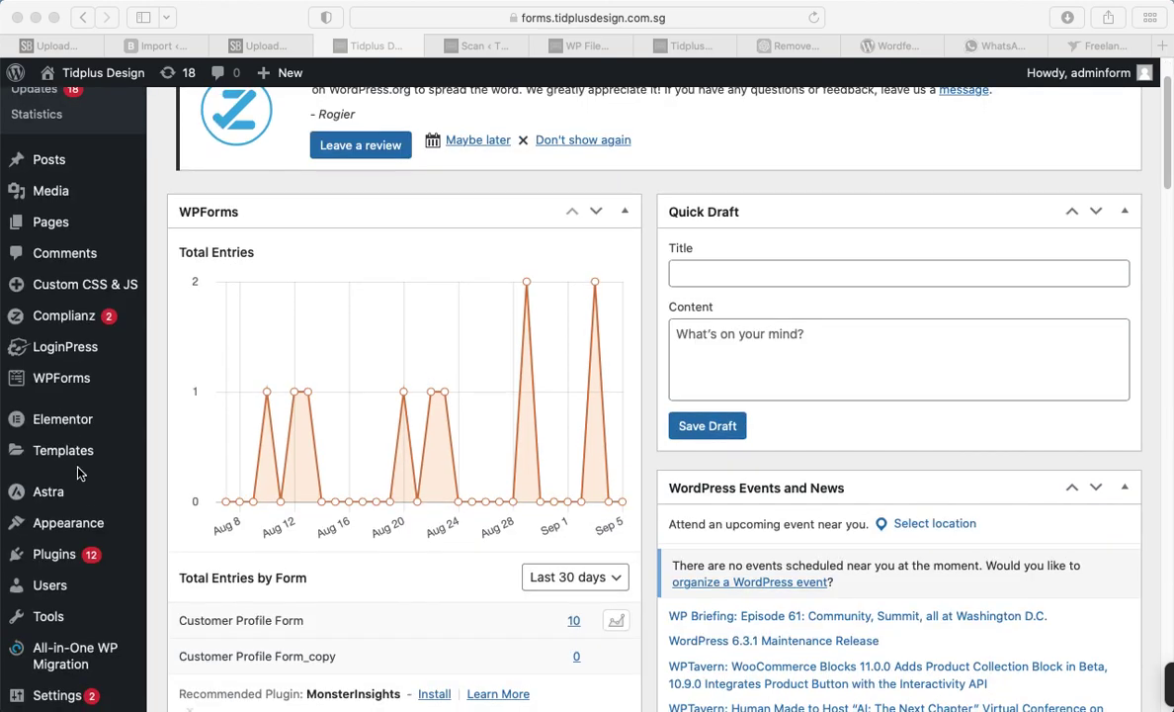
scroll(78, 455, "down", 1)
scroll(77, 450, "down", 2)
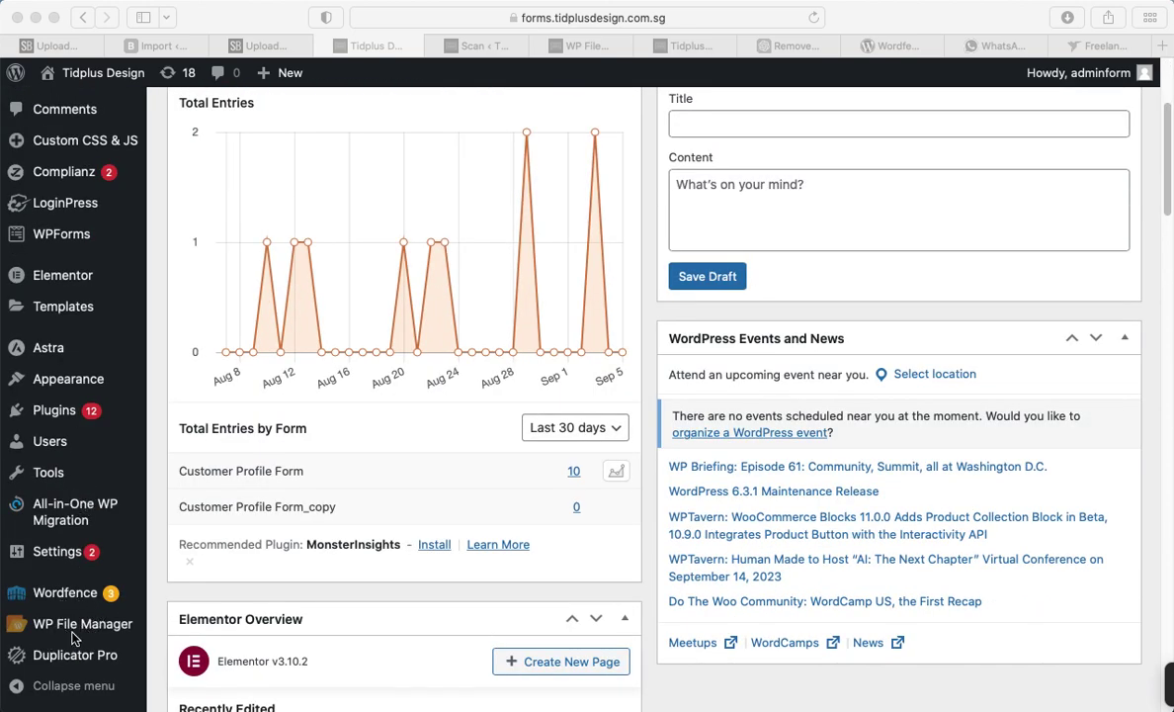
left_click(890, 46)
scroll(677, 508, "down", 1)
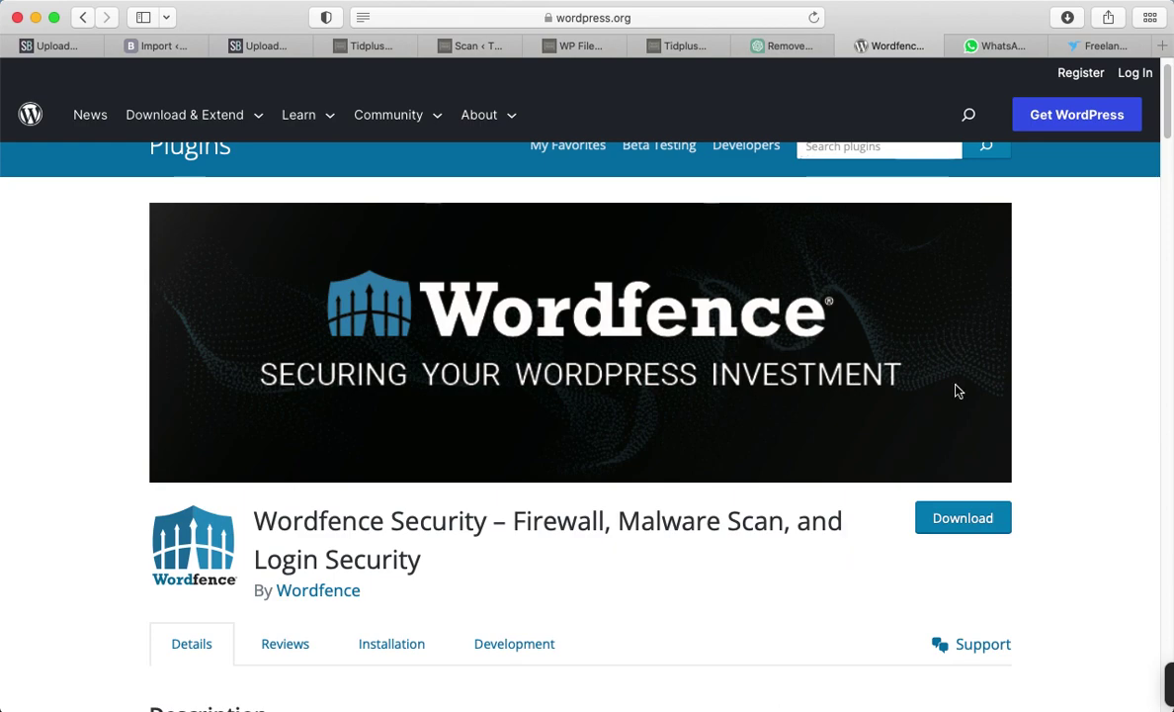
Step: Go from the site dashboard to the Wordfence Scan page and start a new scan
left_click(368, 45)
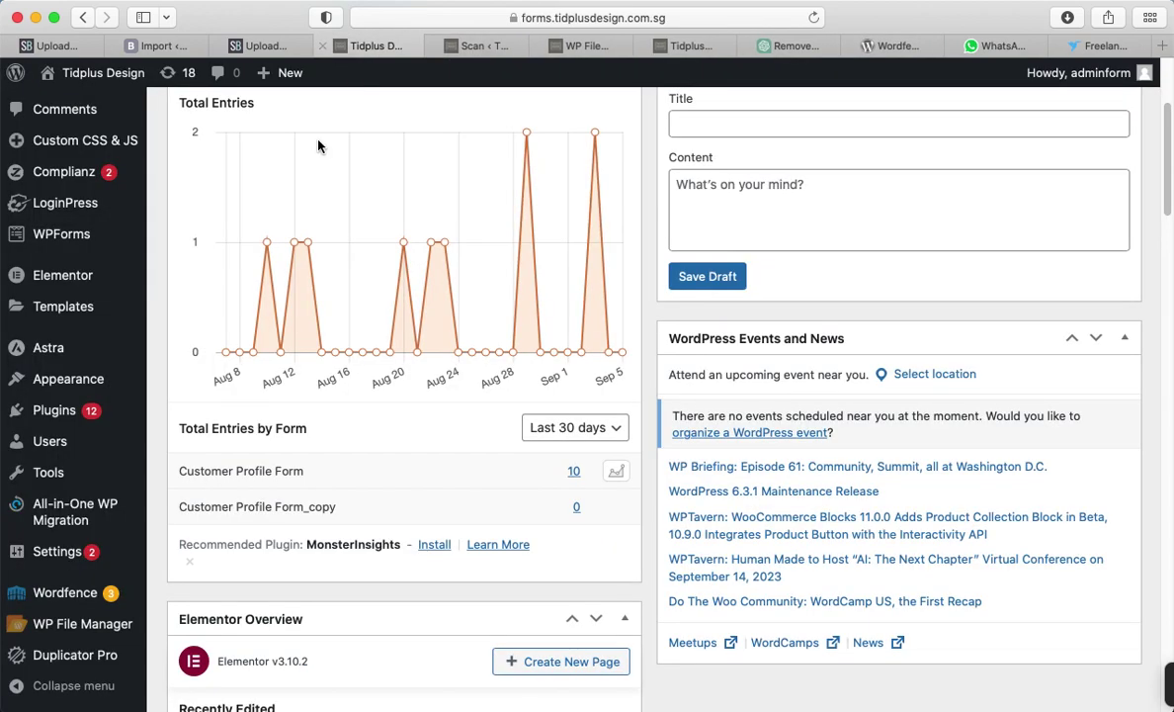
mouse_move(64, 593)
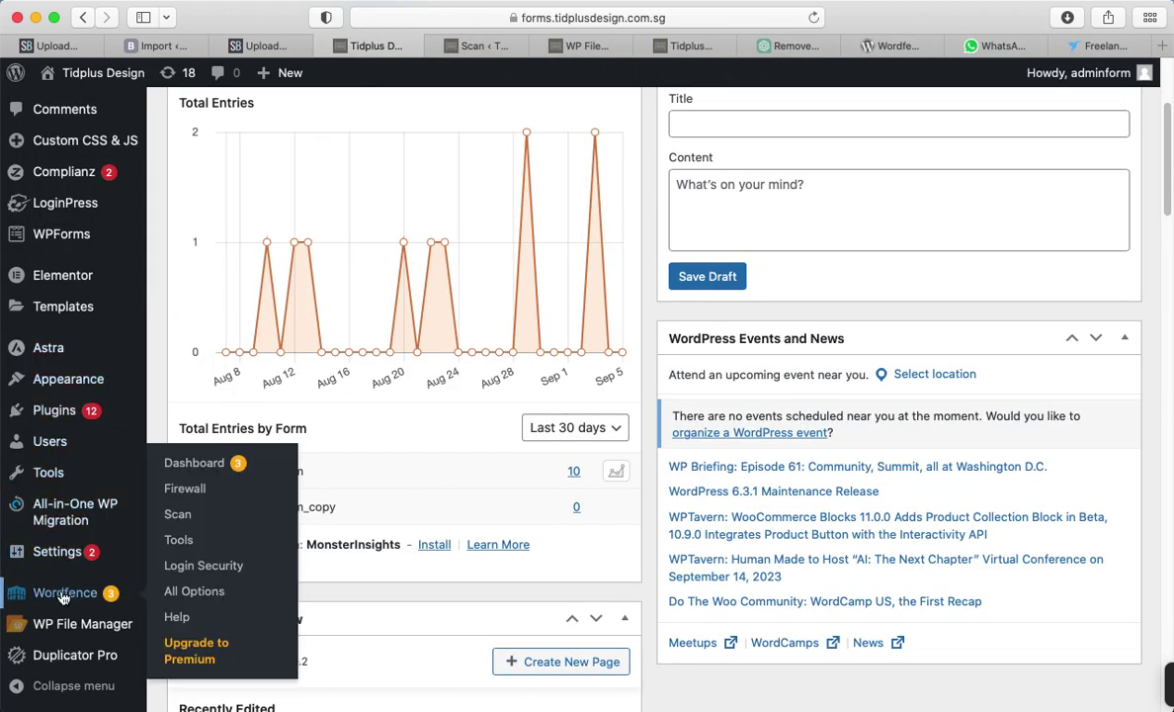
left_click(188, 514)
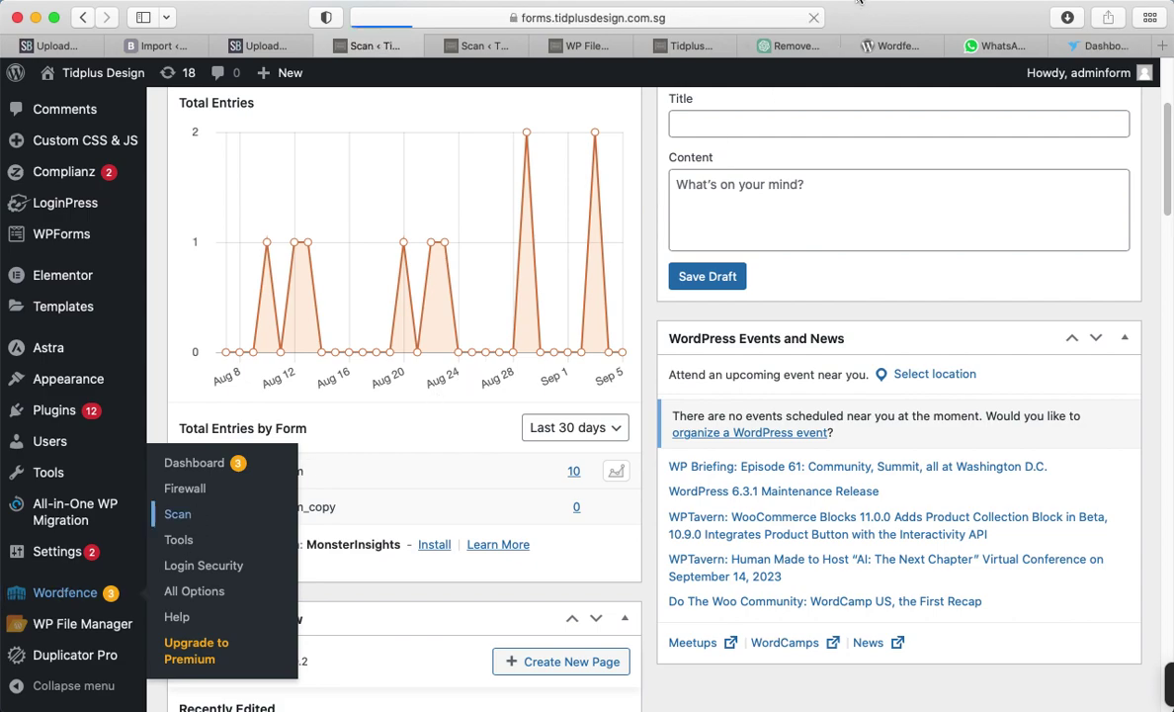
scroll(516, 394, "down", 5)
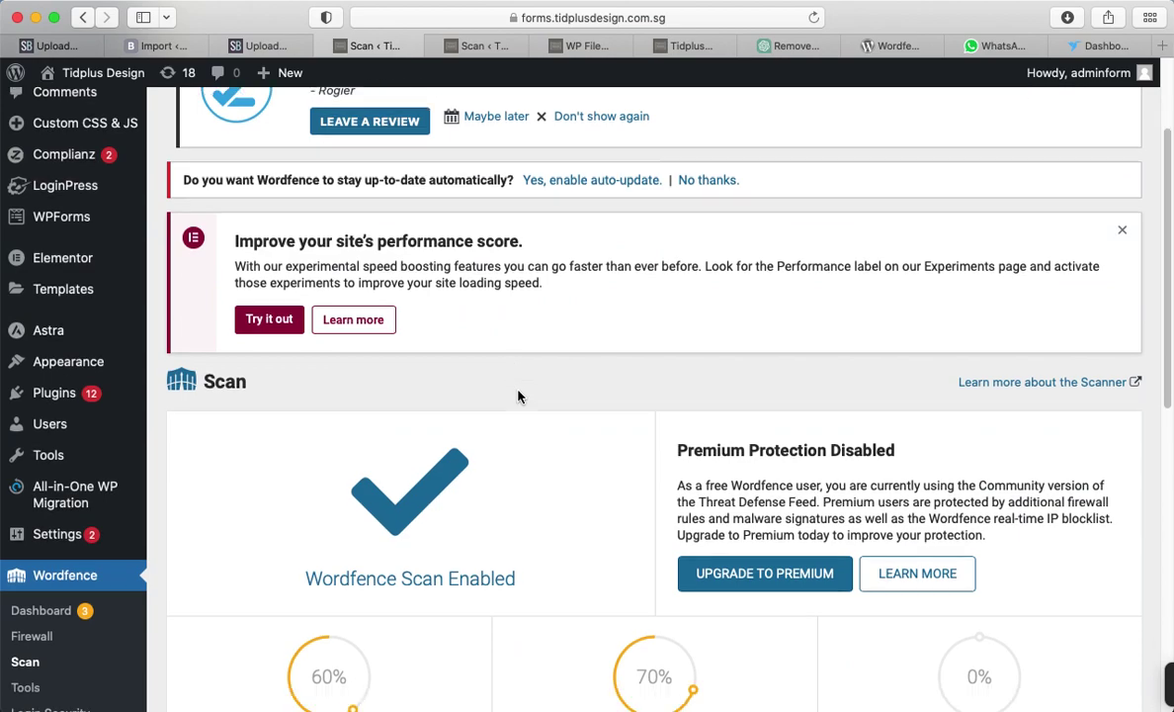
scroll(517, 405, "down", 2)
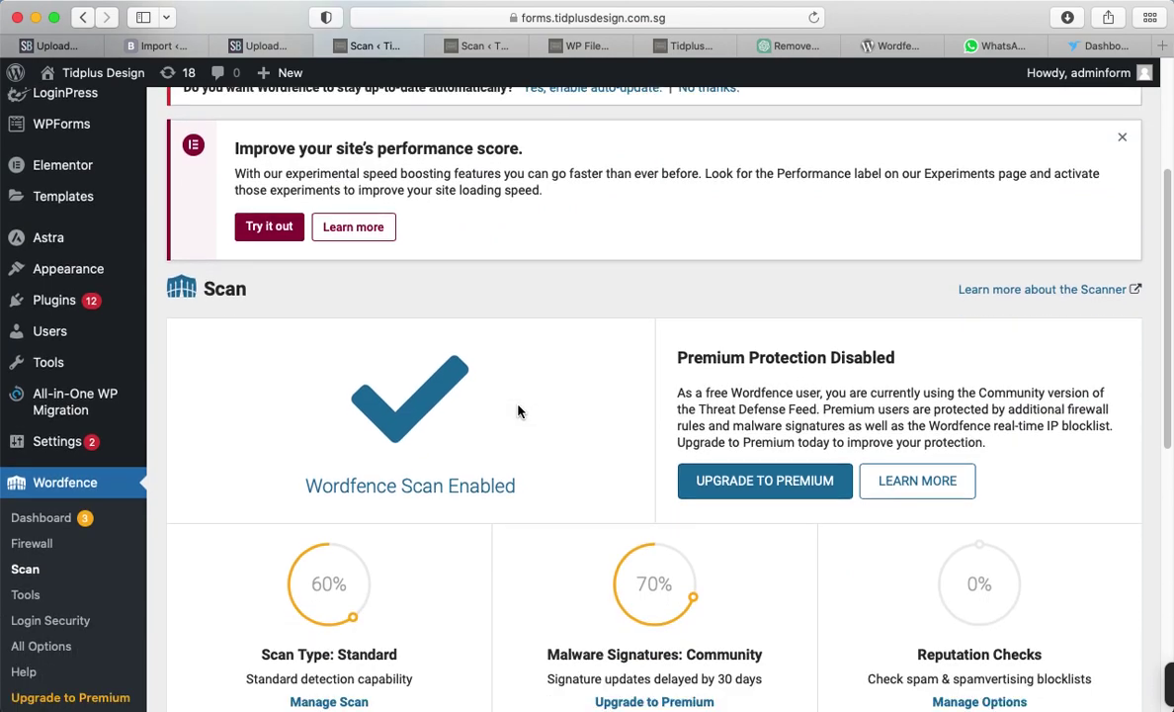
scroll(573, 405, "down", 7)
left_click(348, 512)
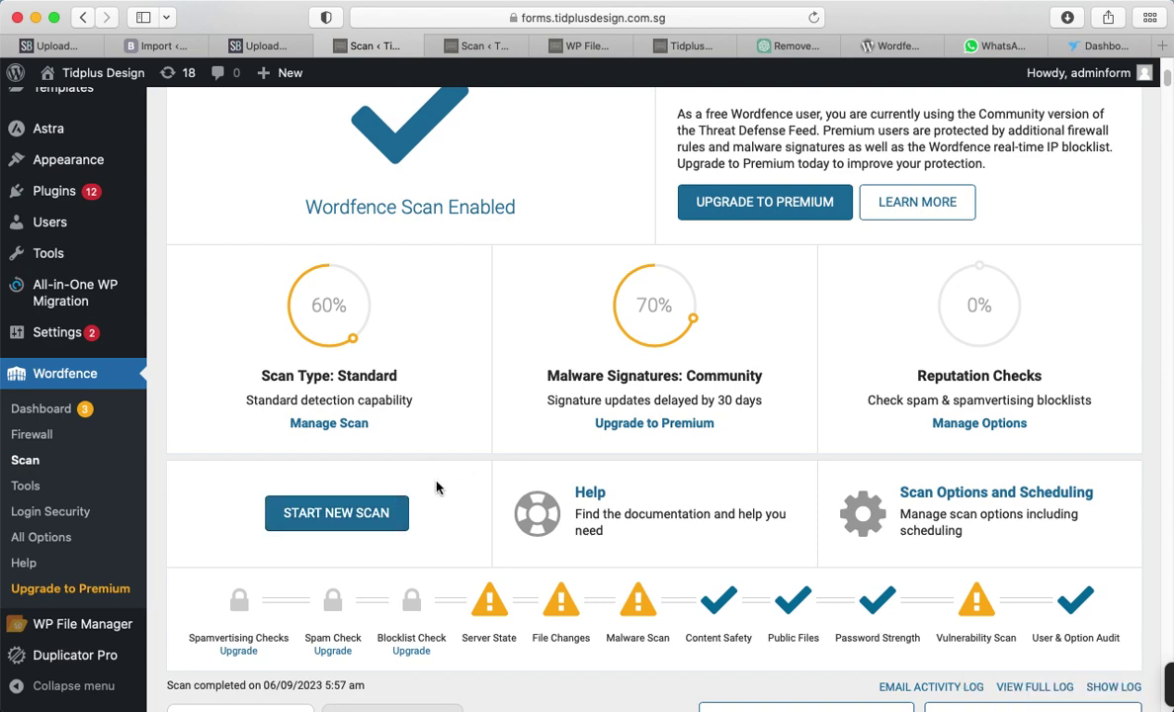
Step: Bring up the completed scan results listing 885 findings
scroll(485, 491, "down", 5)
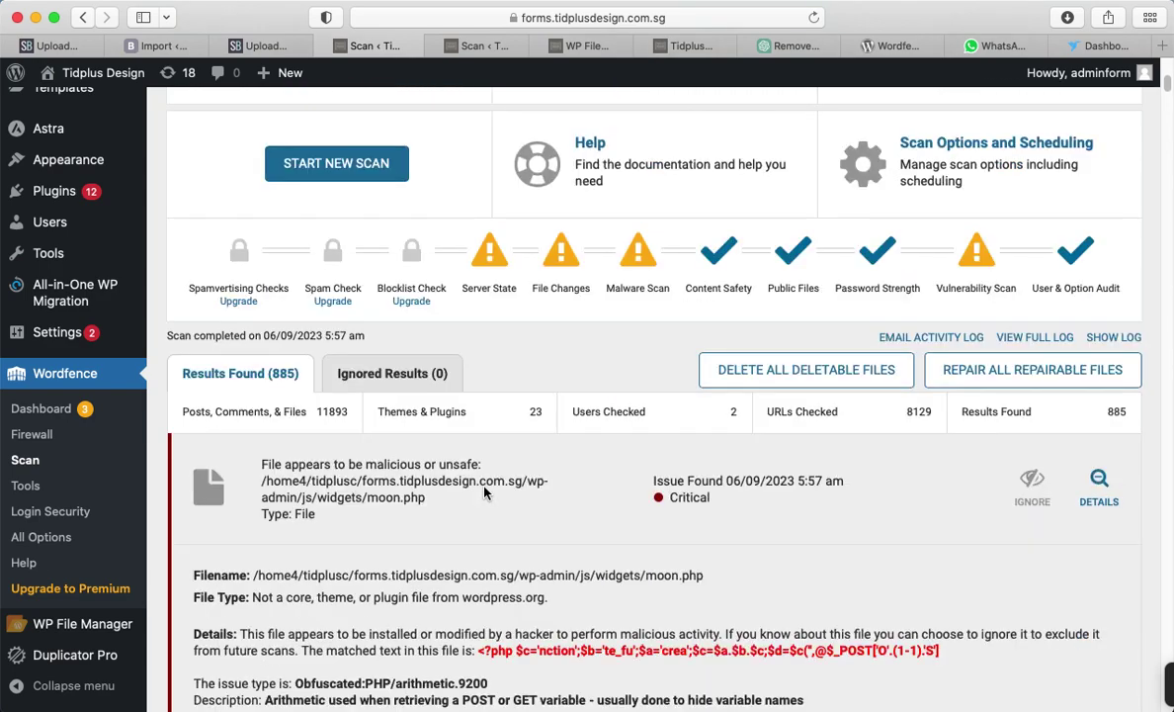
scroll(555, 534, "up", 2)
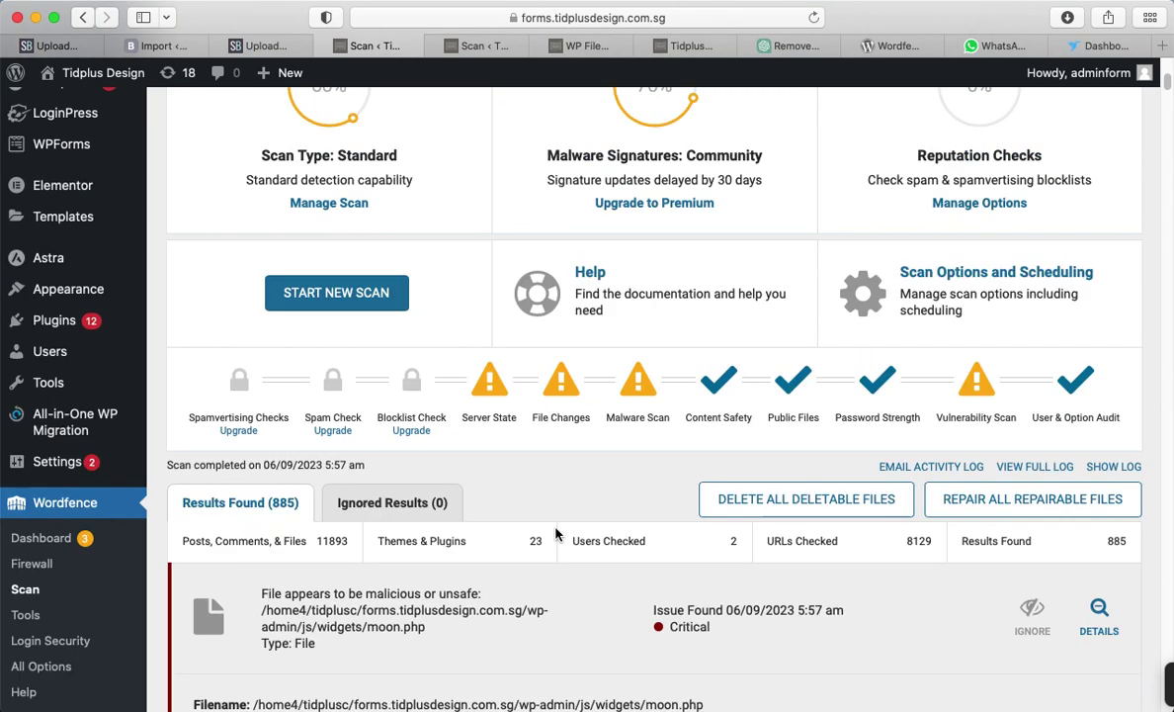
scroll(555, 534, "up", 2)
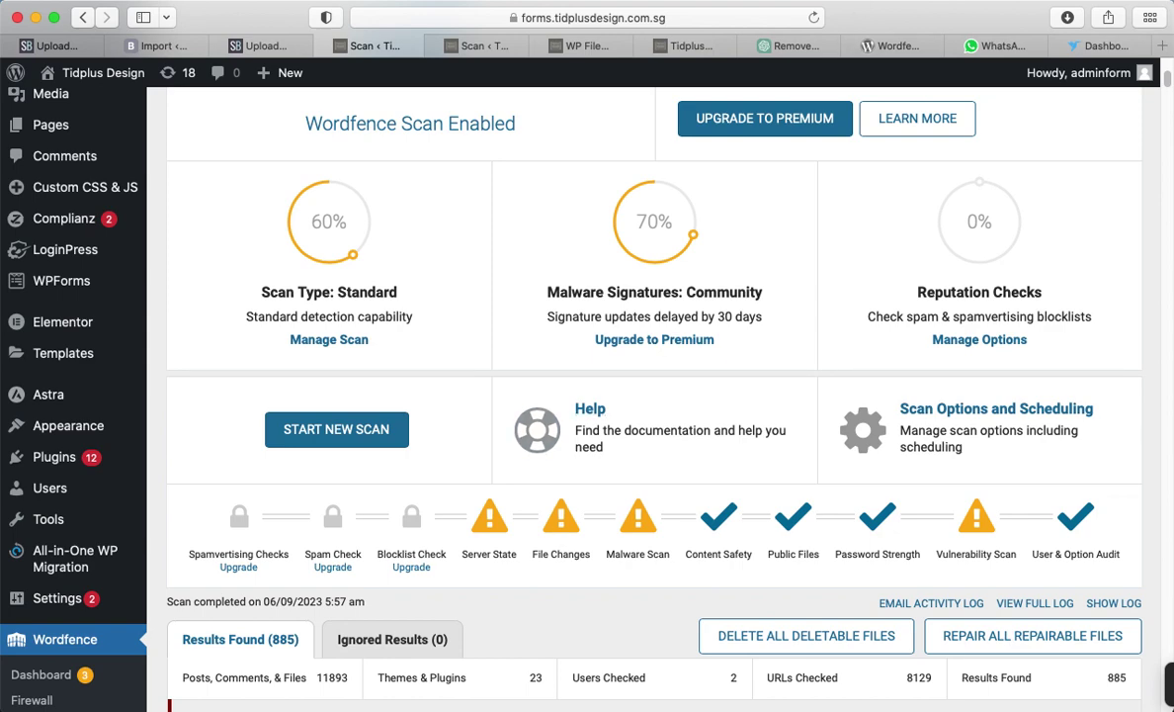
key("ctrl+Tab")
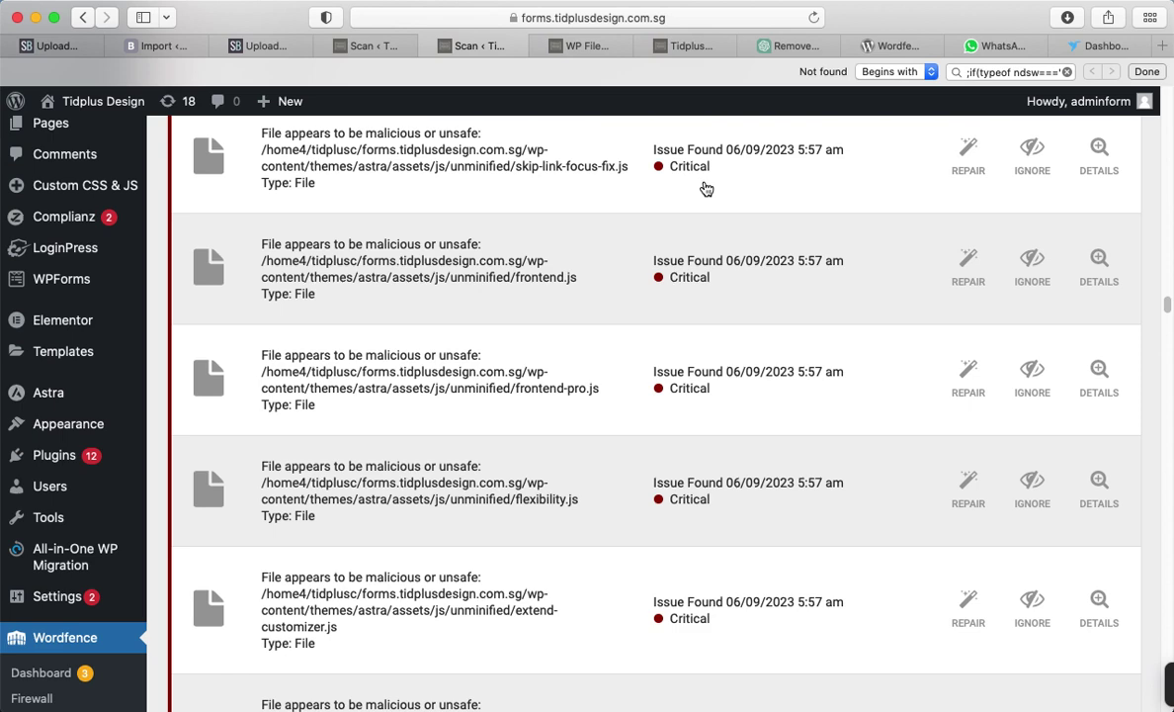
Step: Expand the skip-link-focus-fix.js issue, revealing a heavily obfuscated parseInt script
left_click(1097, 154)
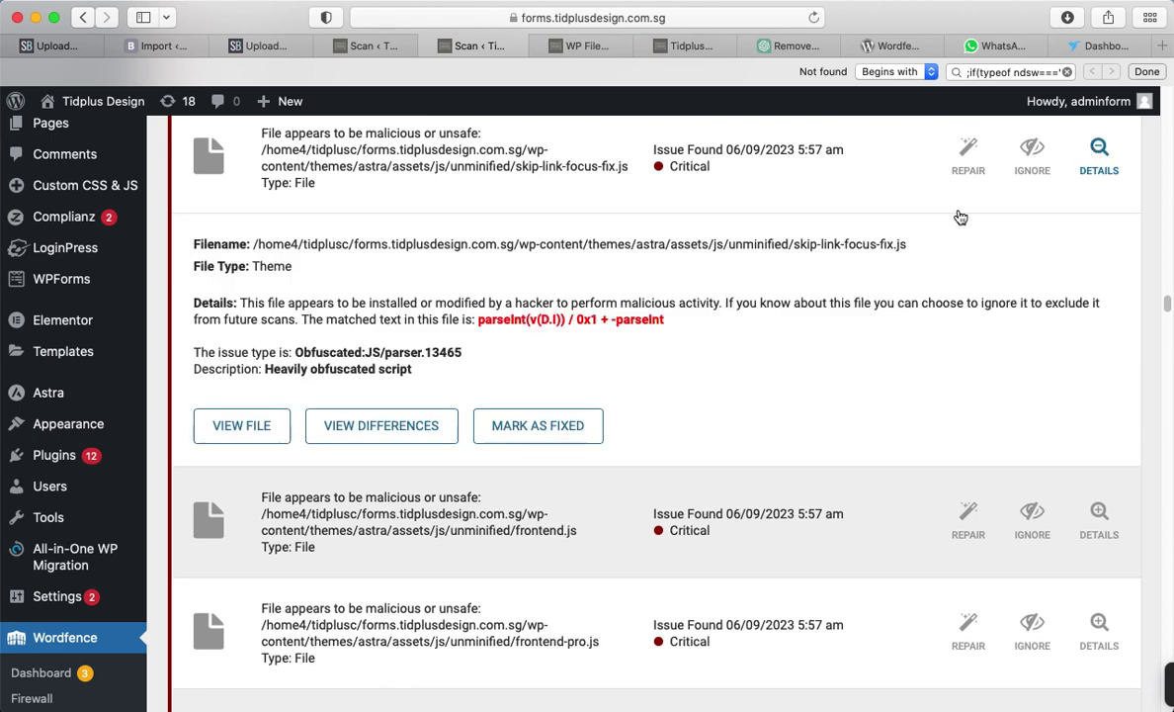
Step: Compare original and modified skip-link-focus-fix.js and highlight the injected lines 38–57
left_click(374, 435)
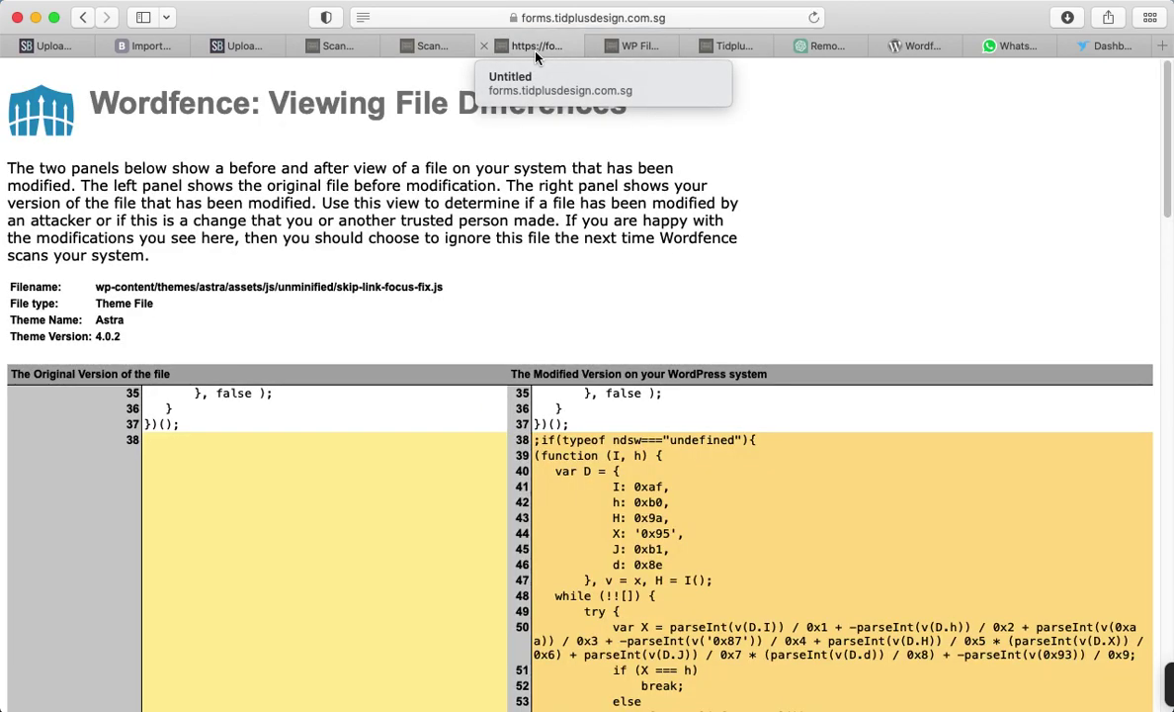
scroll(510, 429, "down", 1)
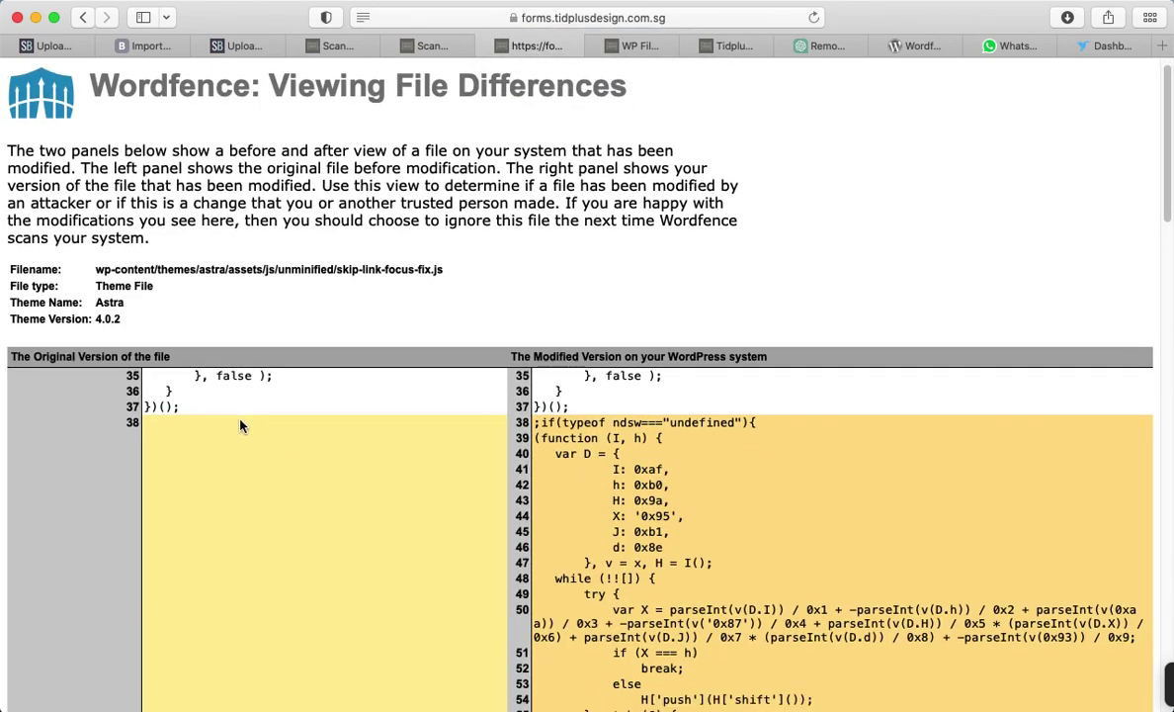
scroll(495, 435, "down", 2)
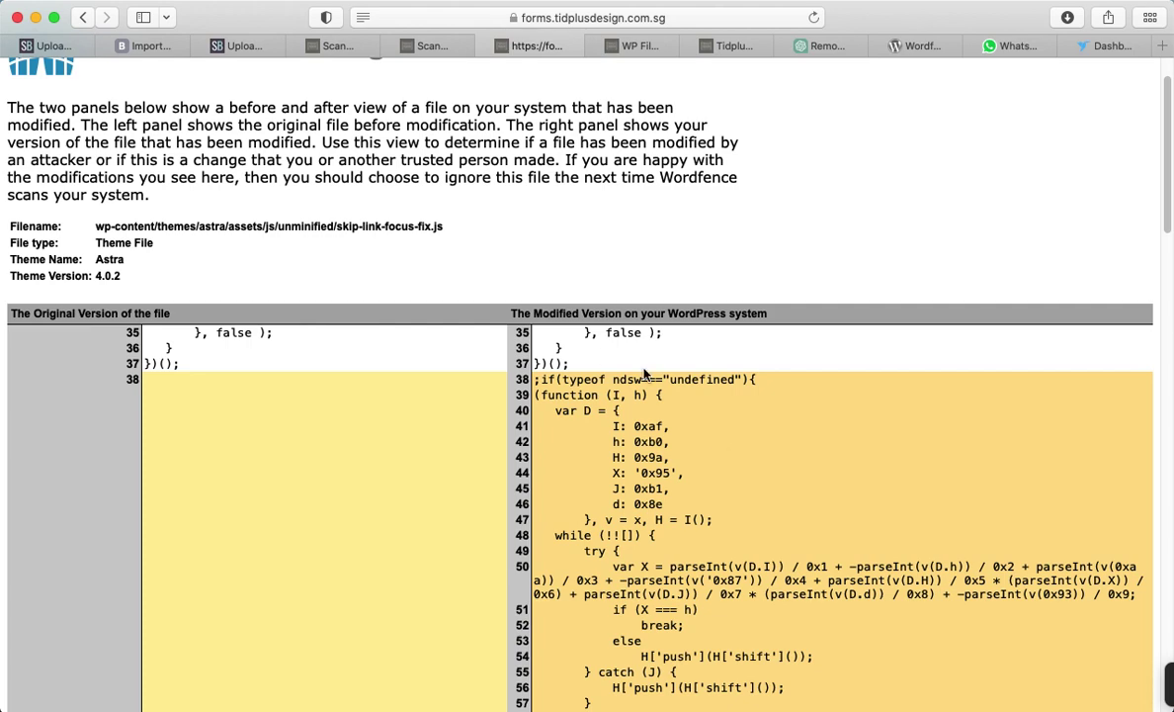
scroll(594, 388, "down", 1)
scroll(594, 388, "down", 1)
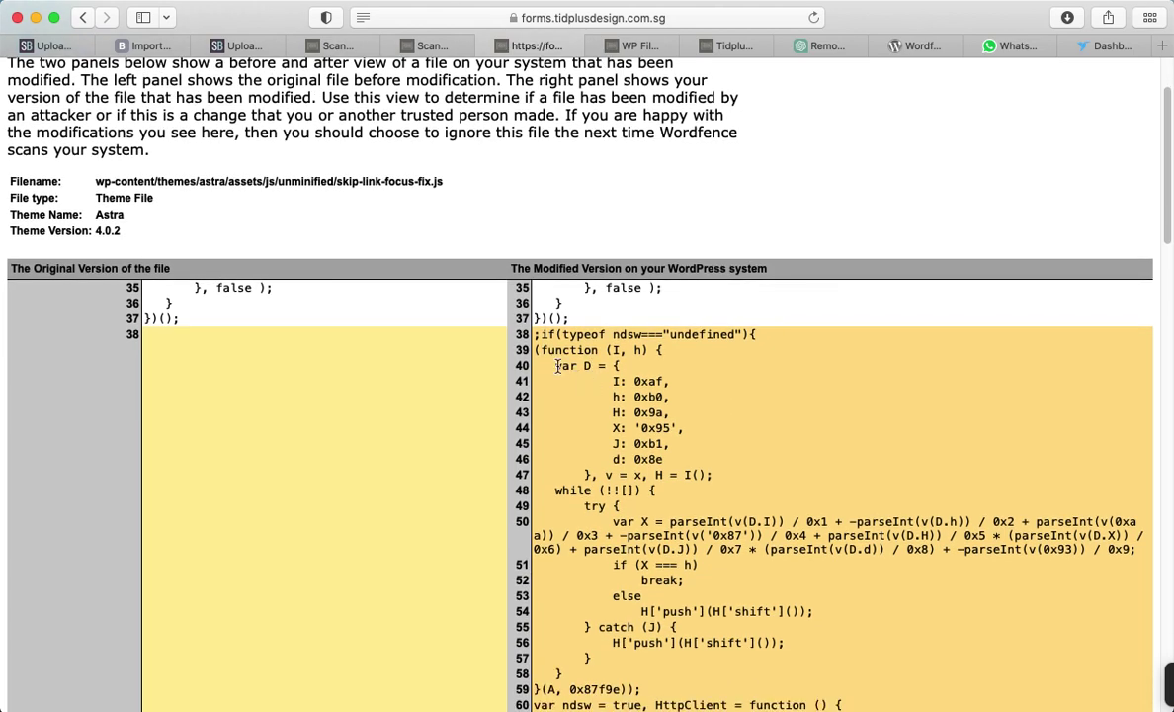
mouse_move(662, 611)
left_mouse_down()
mouse_move(685, 631)
mouse_move(593, 500)
left_mouse_up()
left_click(535, 337)
left_click_drag(535, 337, 670, 654)
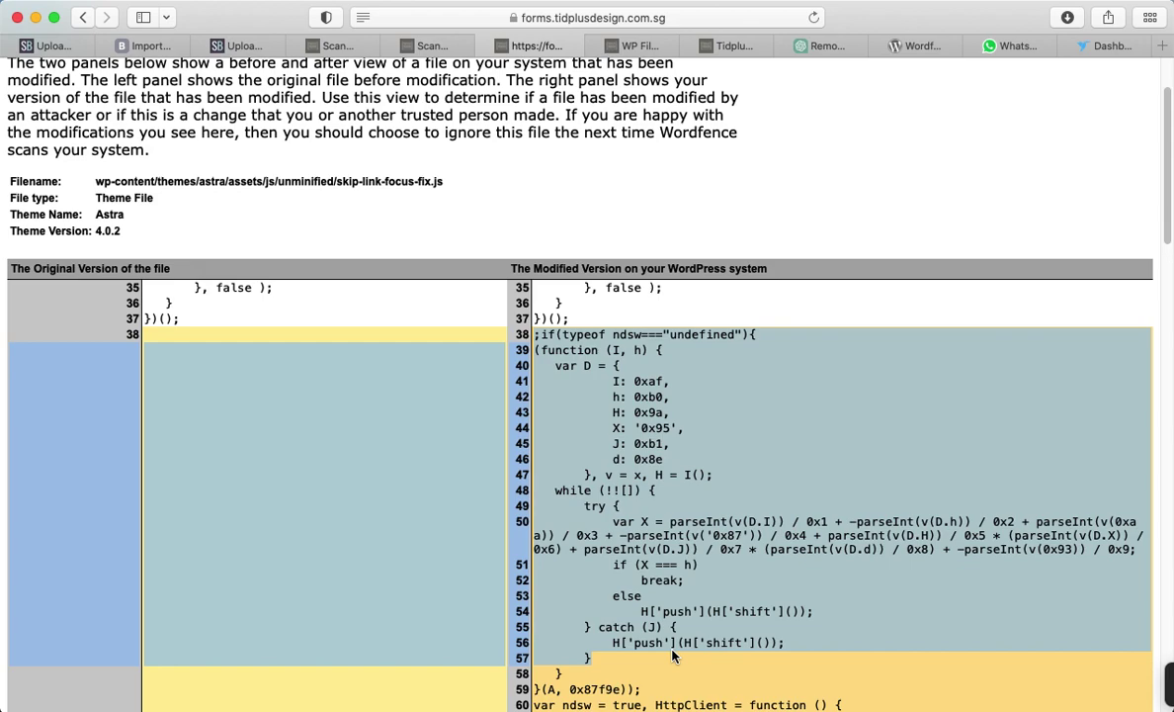
left_click(297, 213)
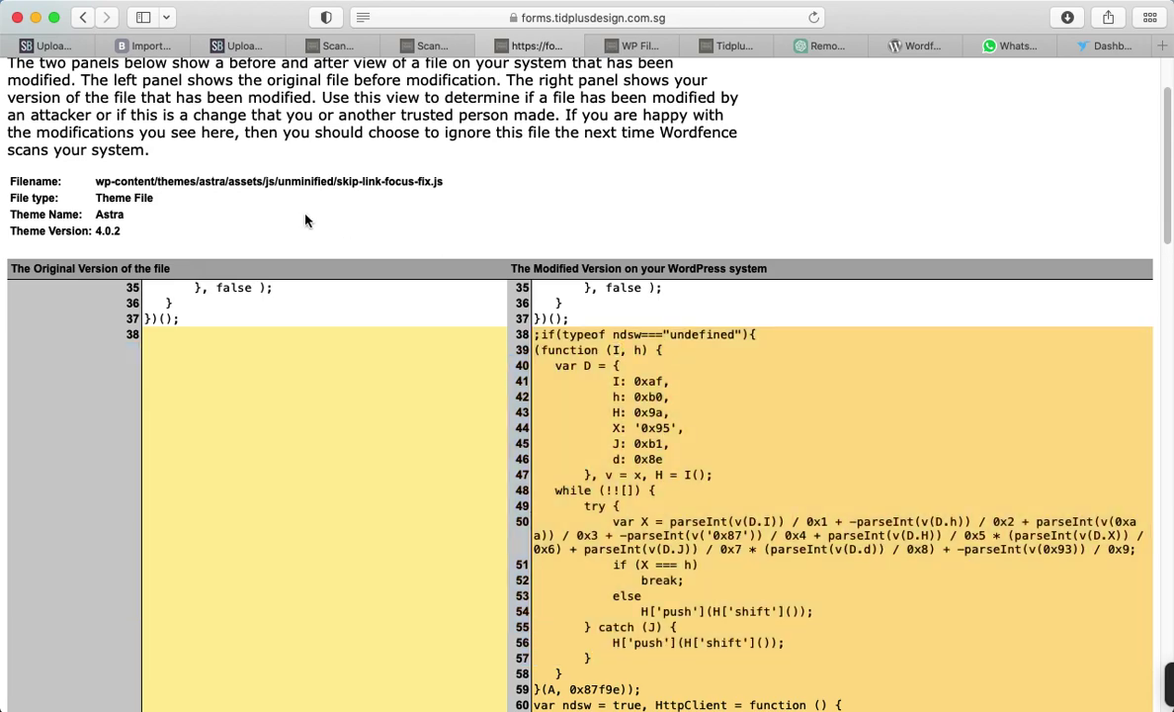
scroll(153, 267, "up", 2)
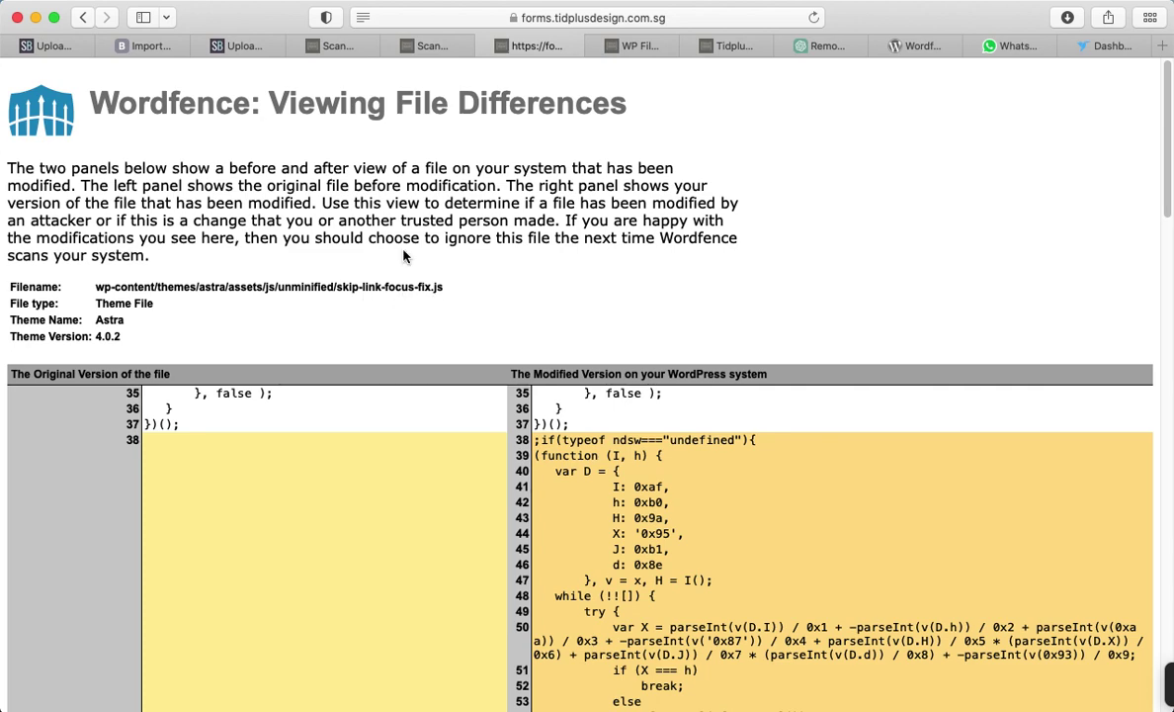
Step: Return to the Wordfence scan results and launch WP File Manager
left_click(310, 44)
scroll(157, 411, "down", 2)
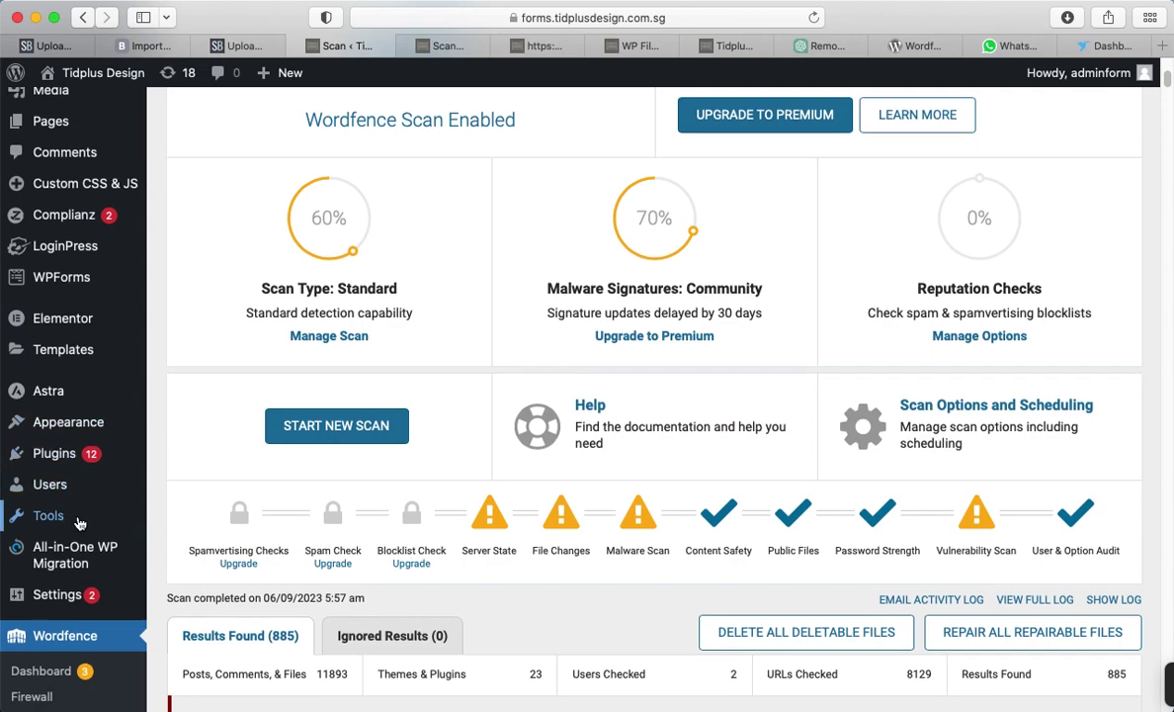
scroll(79, 519, "down", 3)
scroll(79, 597, "down", 5)
mouse_move(82, 624)
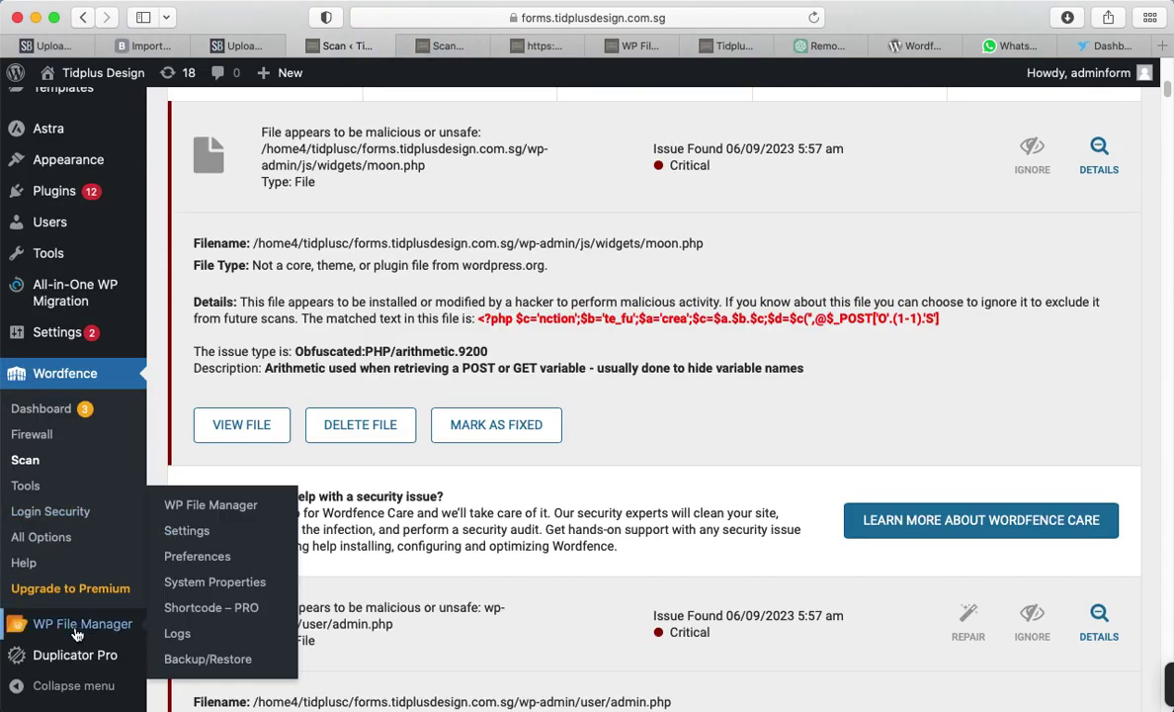
left_click(208, 507)
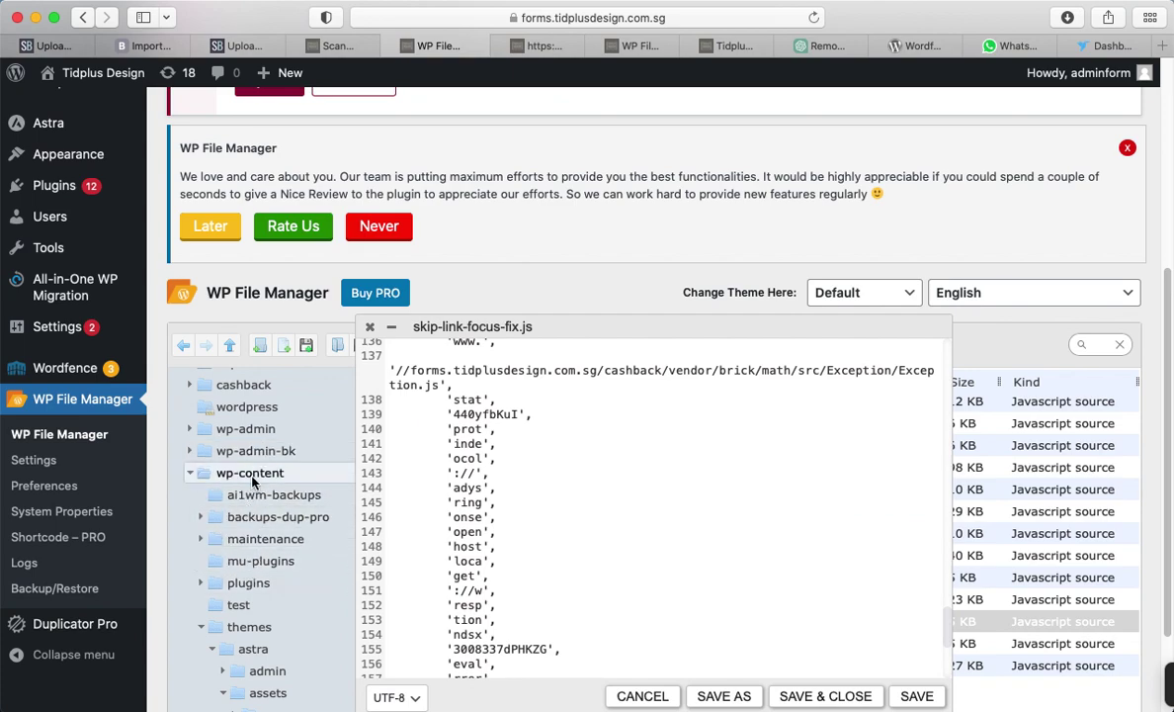
Step: Go to the file manager and close the already open skip-link-focus-fix.js editor
left_click(533, 46)
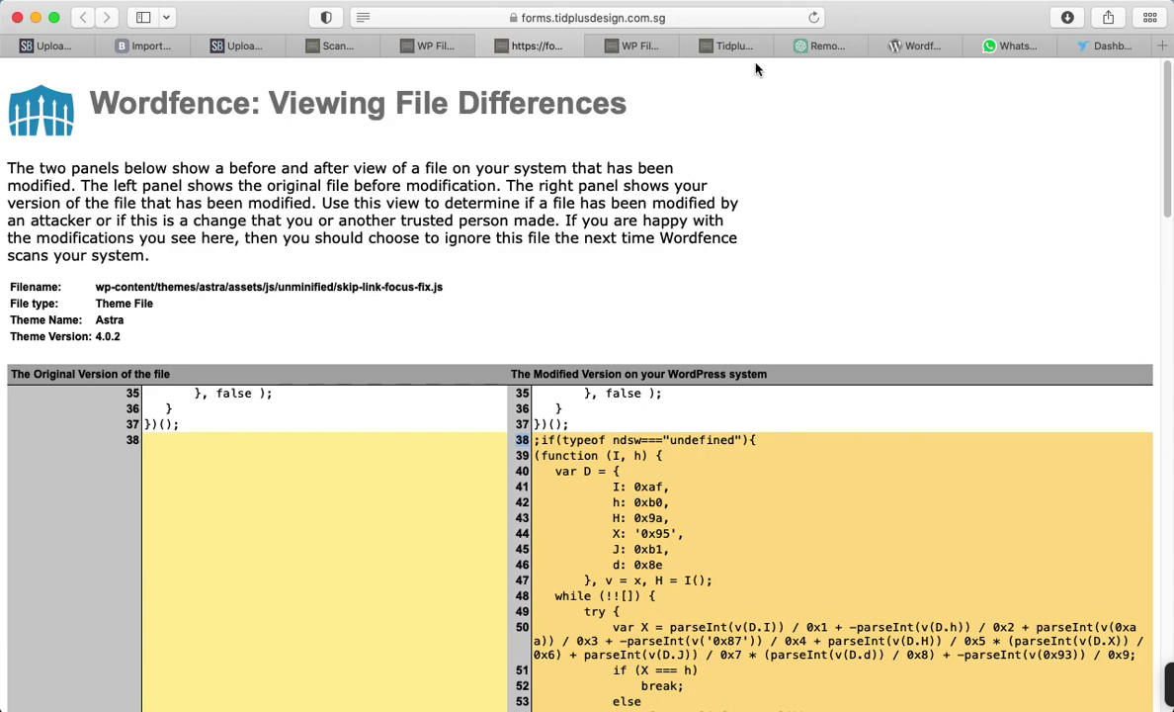
left_click(628, 45)
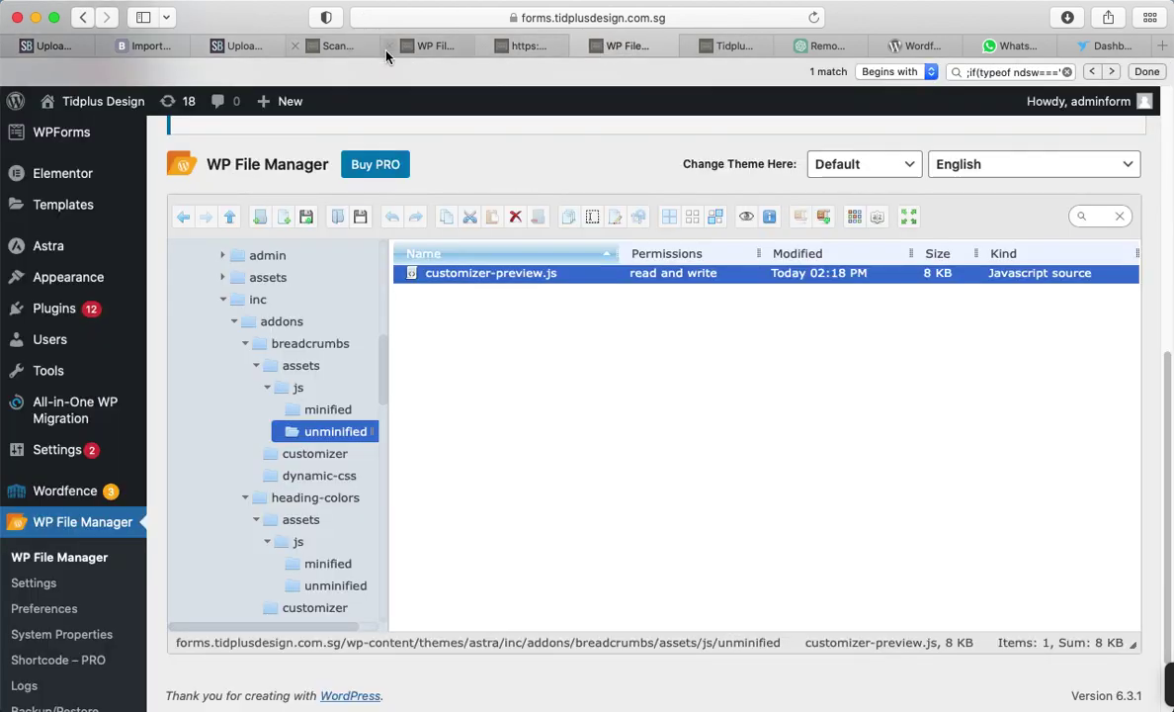
left_click(415, 45)
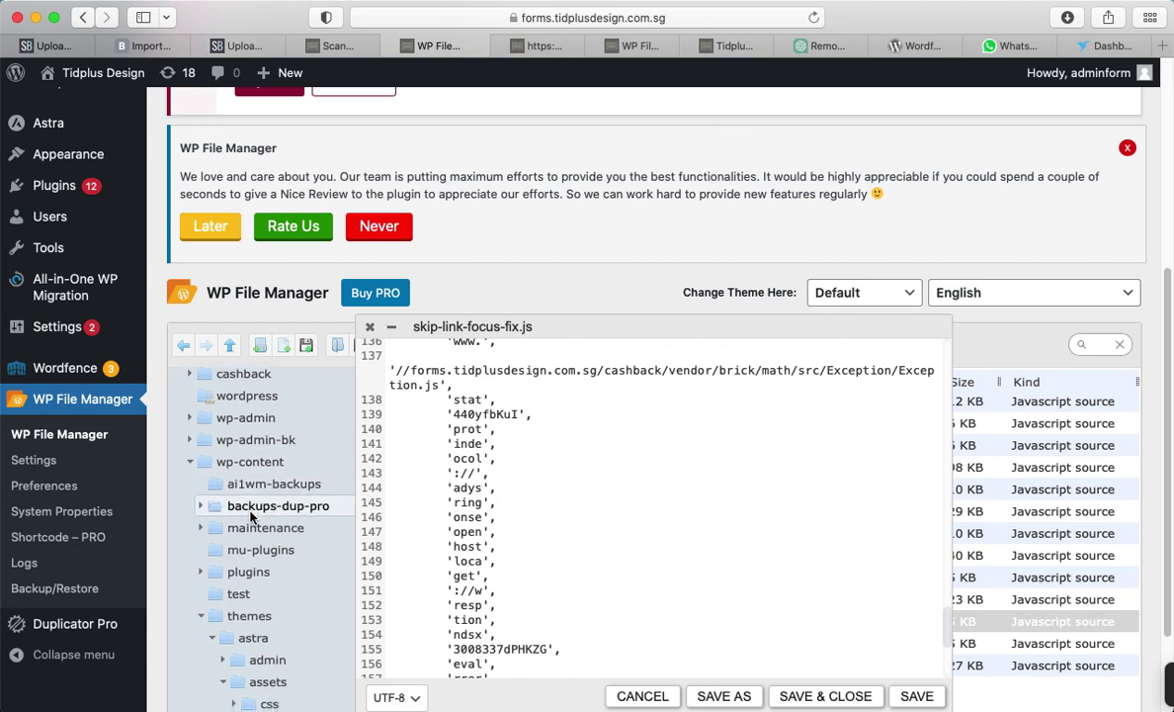
scroll(237, 524, "down", 3)
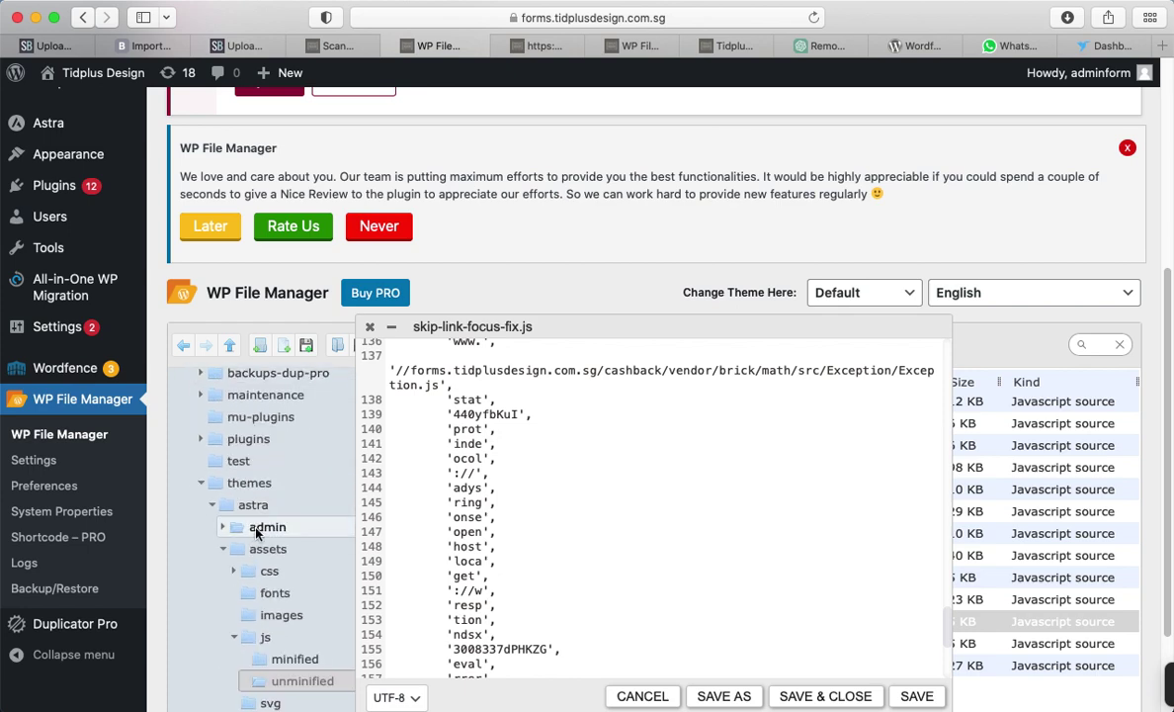
scroll(247, 554, "down", 1)
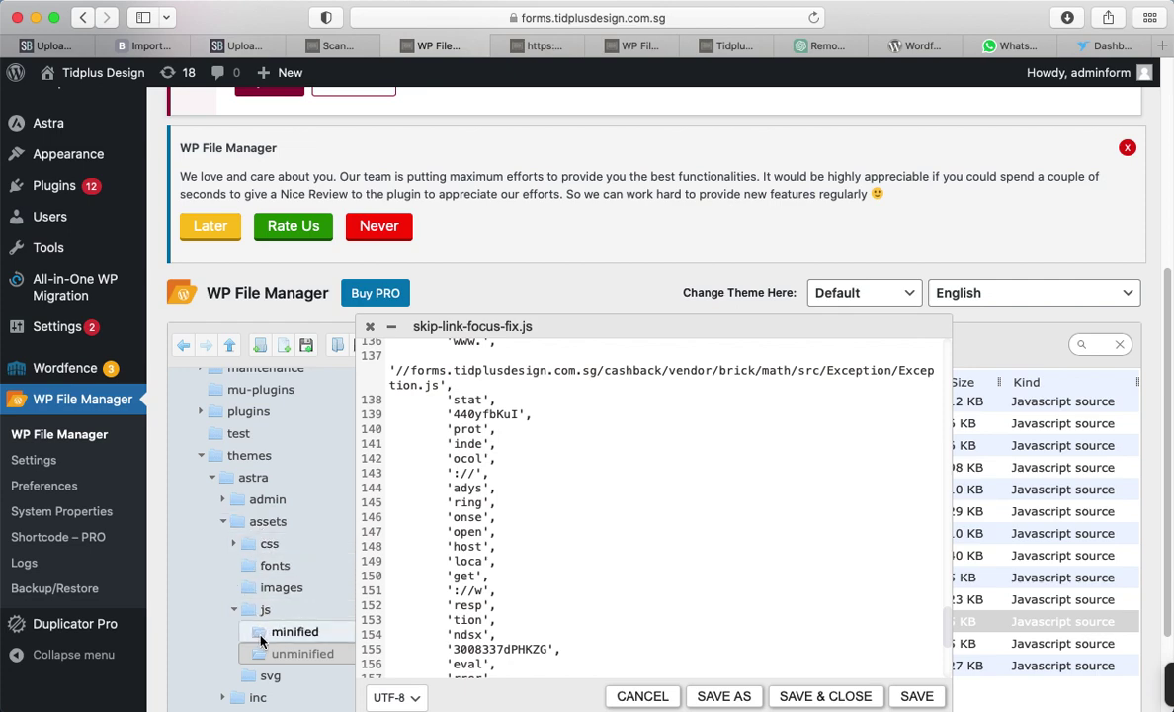
key("Escape")
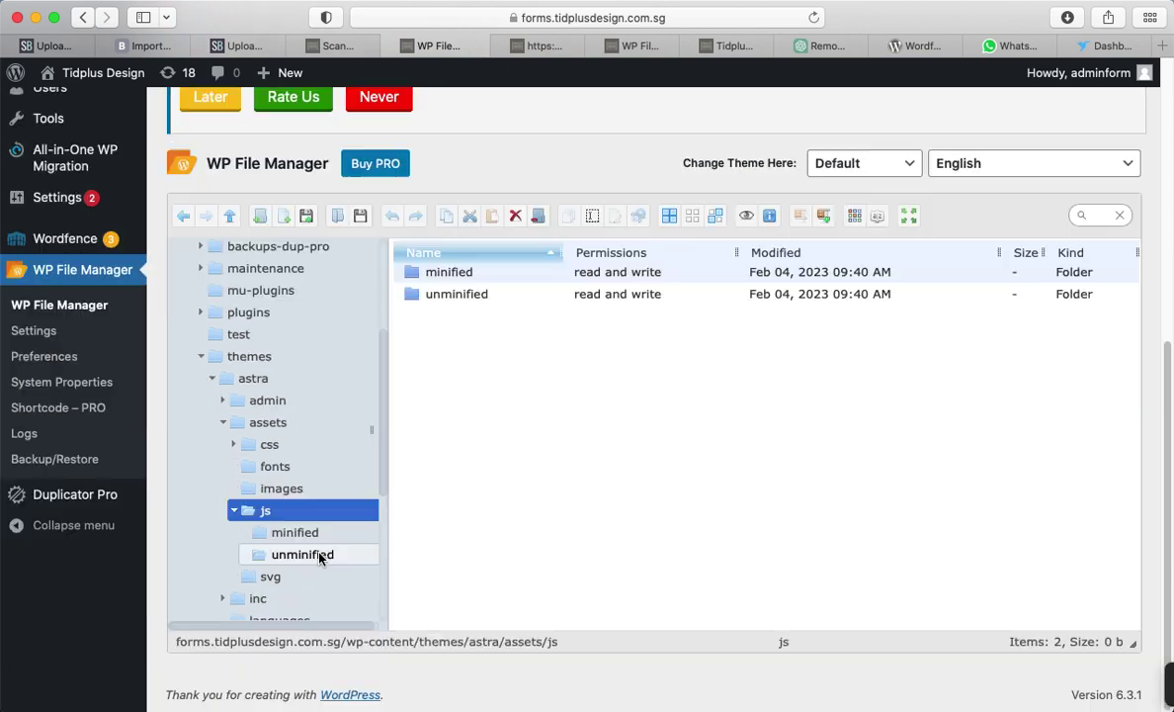
Step: Open Astra's unminified js folder and select skip-link-focus-fix.js
left_click(331, 557)
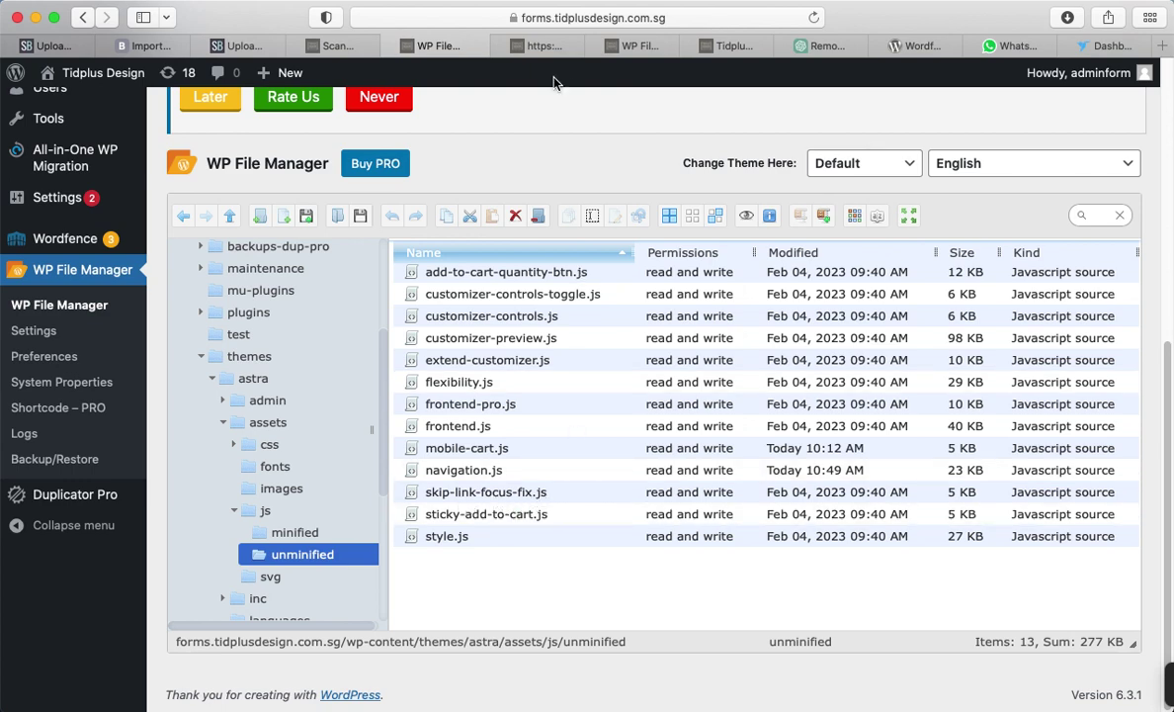
left_click(543, 46)
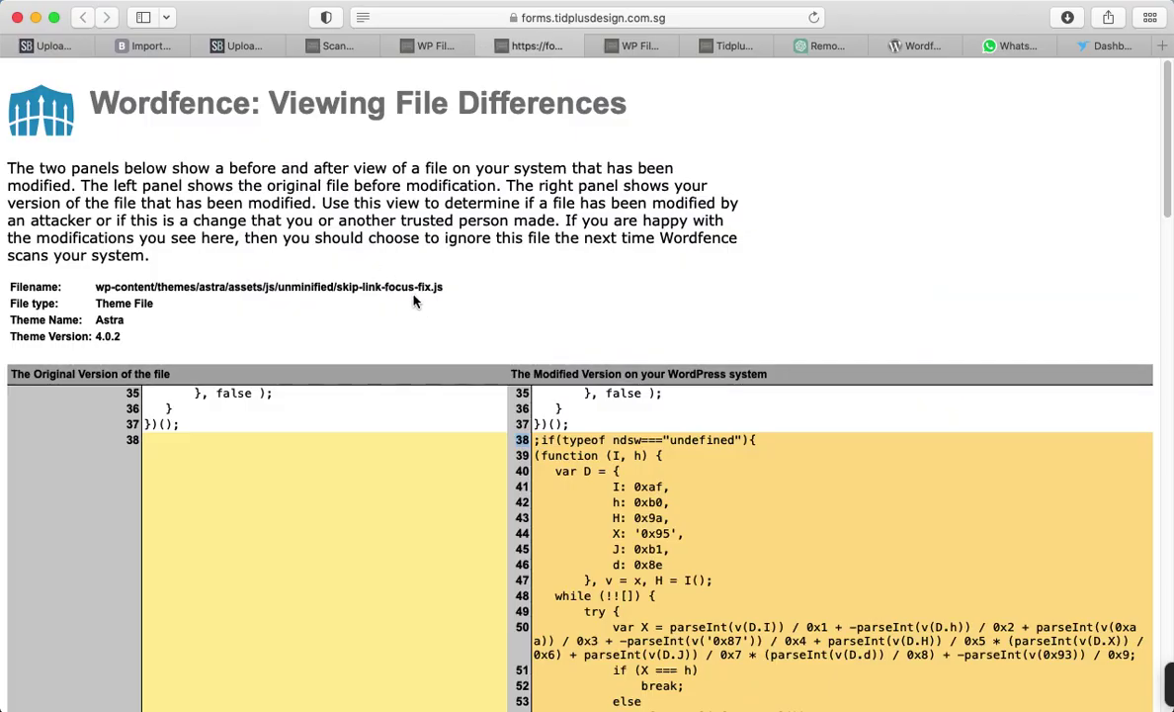
left_click(435, 45)
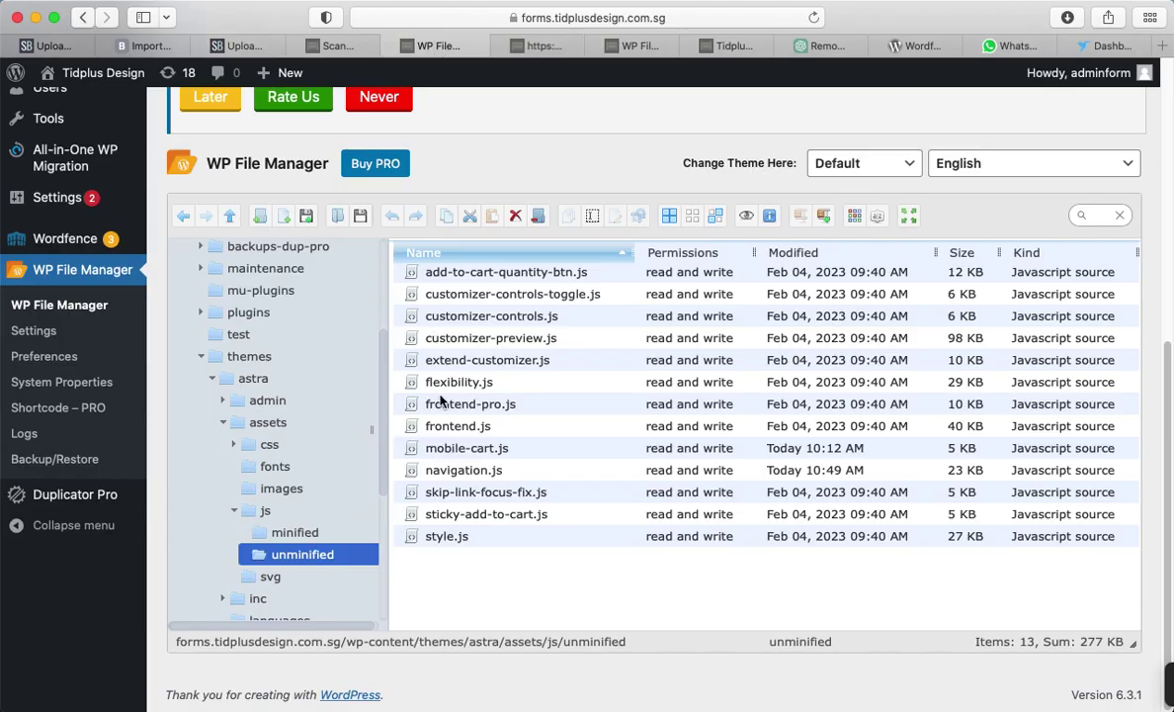
left_click(537, 491)
Step: Open skip-link-focus-fix.js in the Code Editor and mark line 38 in the Wordfence diff
right_click(540, 491)
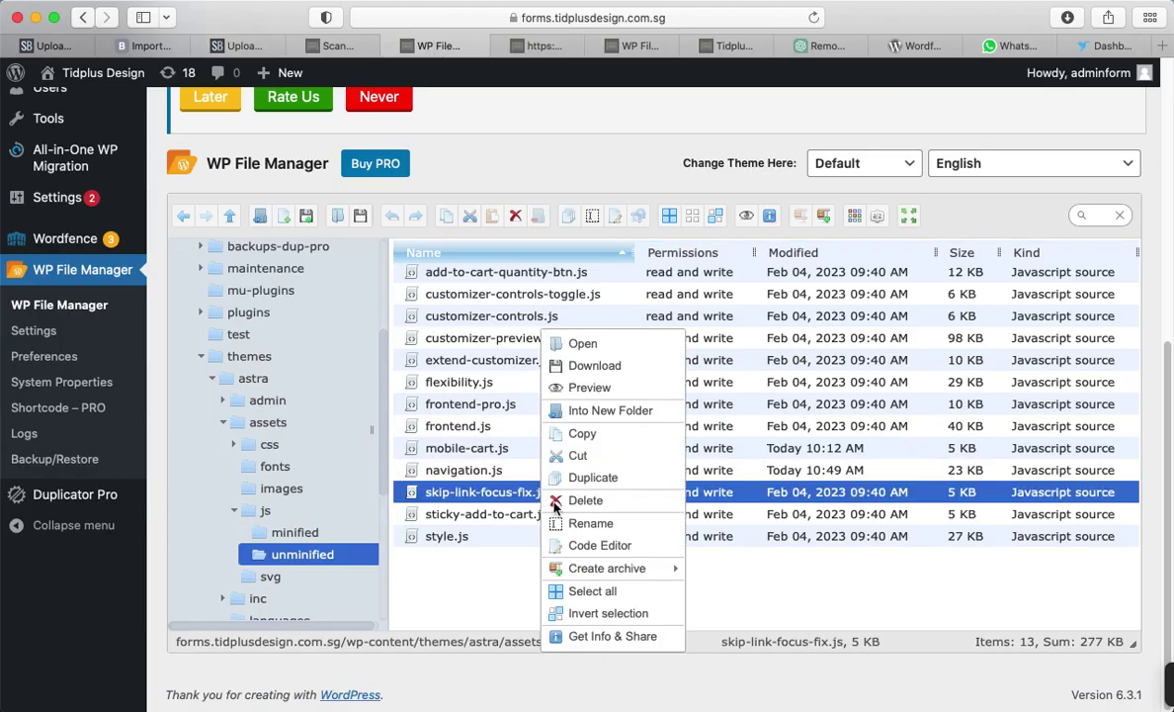
left_click(612, 549)
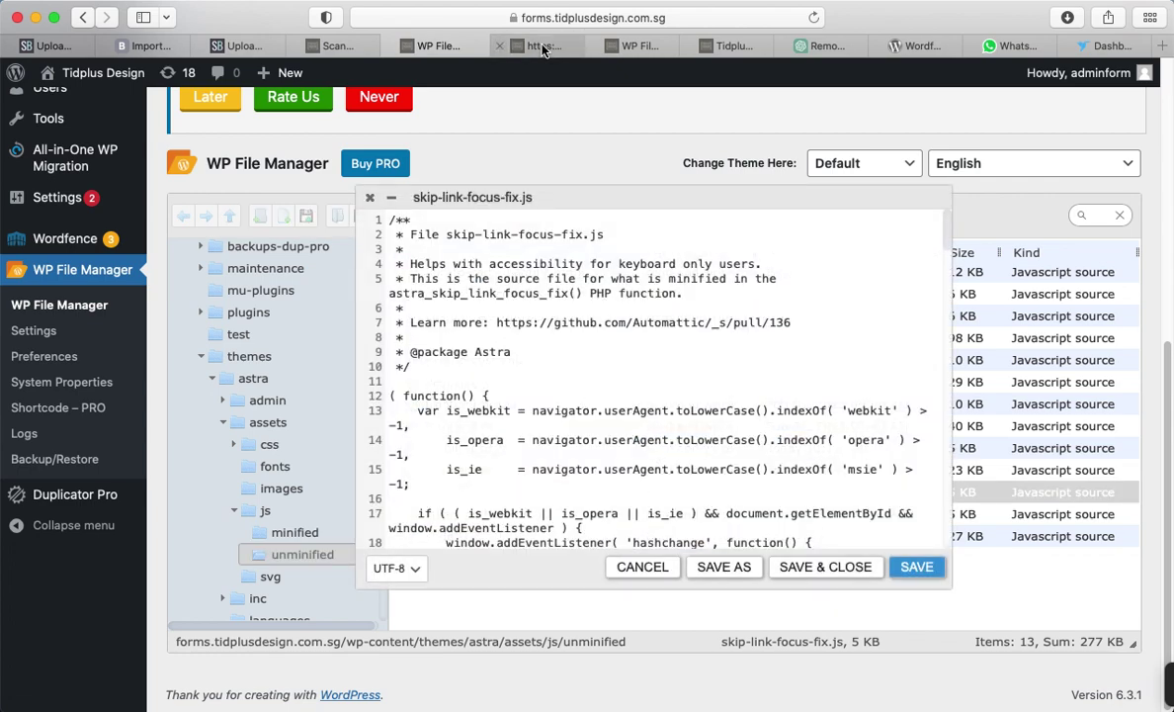
left_click(503, 40)
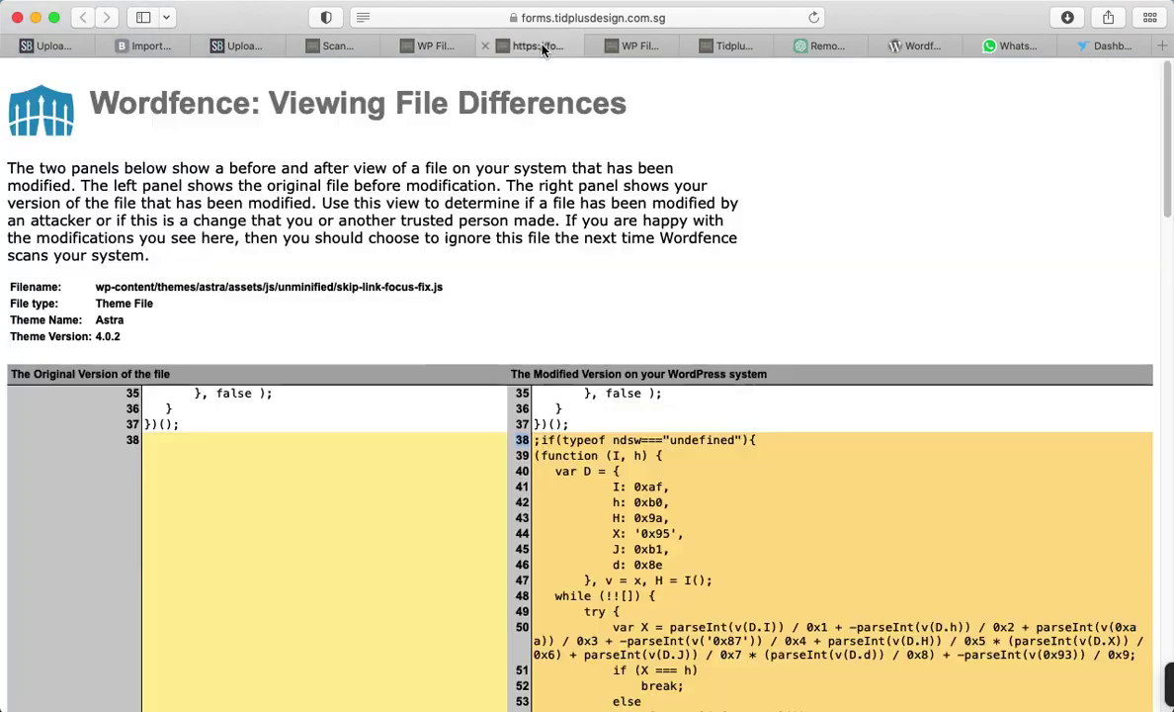
double_click(522, 440)
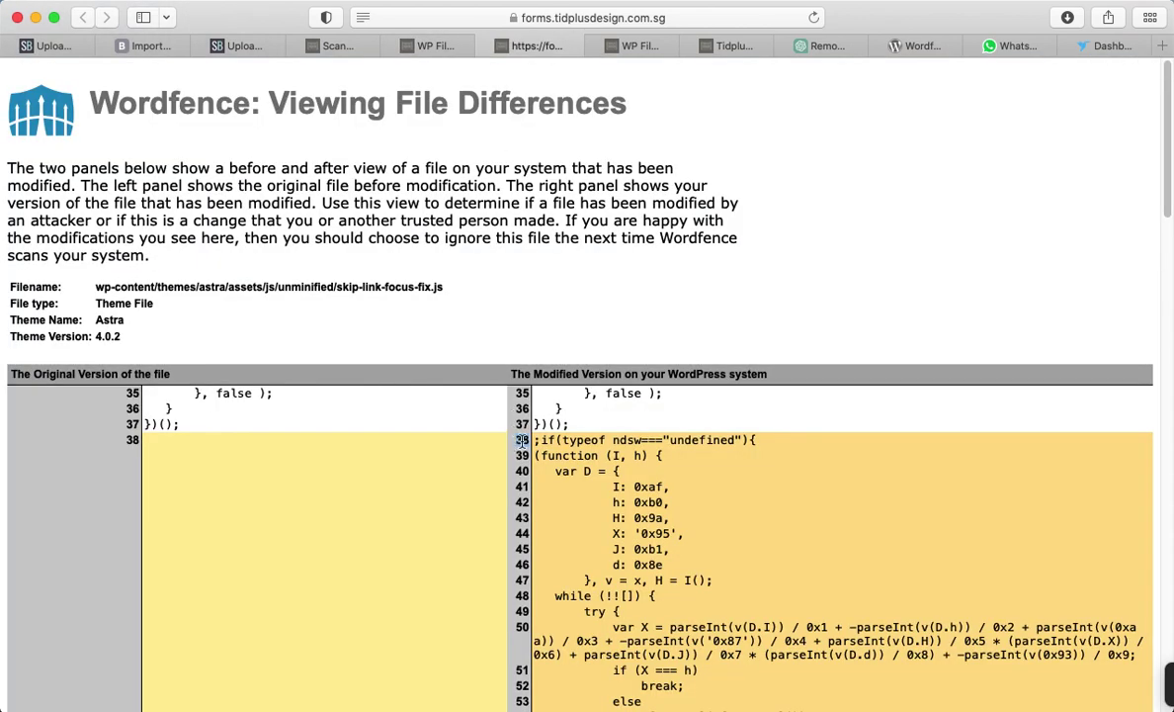
left_click(410, 49)
Step: Select the start of the injected code in the editor and review the rest in Wordfence
scroll(477, 353, "down", 5)
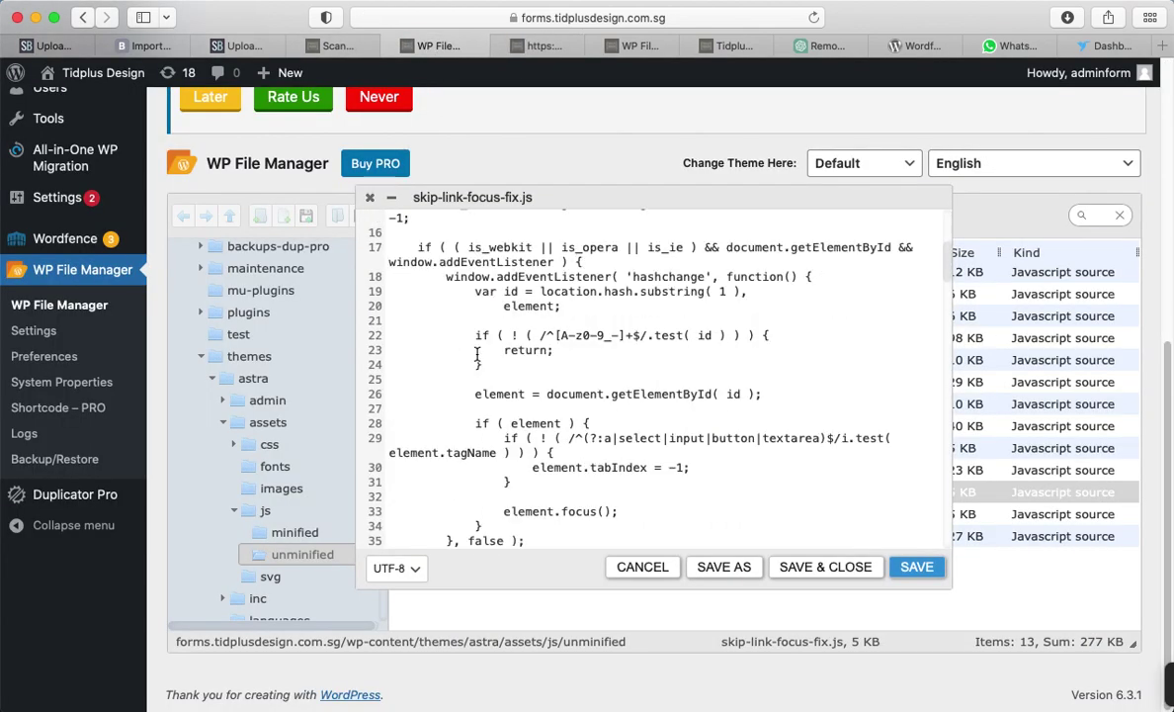
scroll(477, 352, "down", 3)
scroll(478, 353, "down", 4)
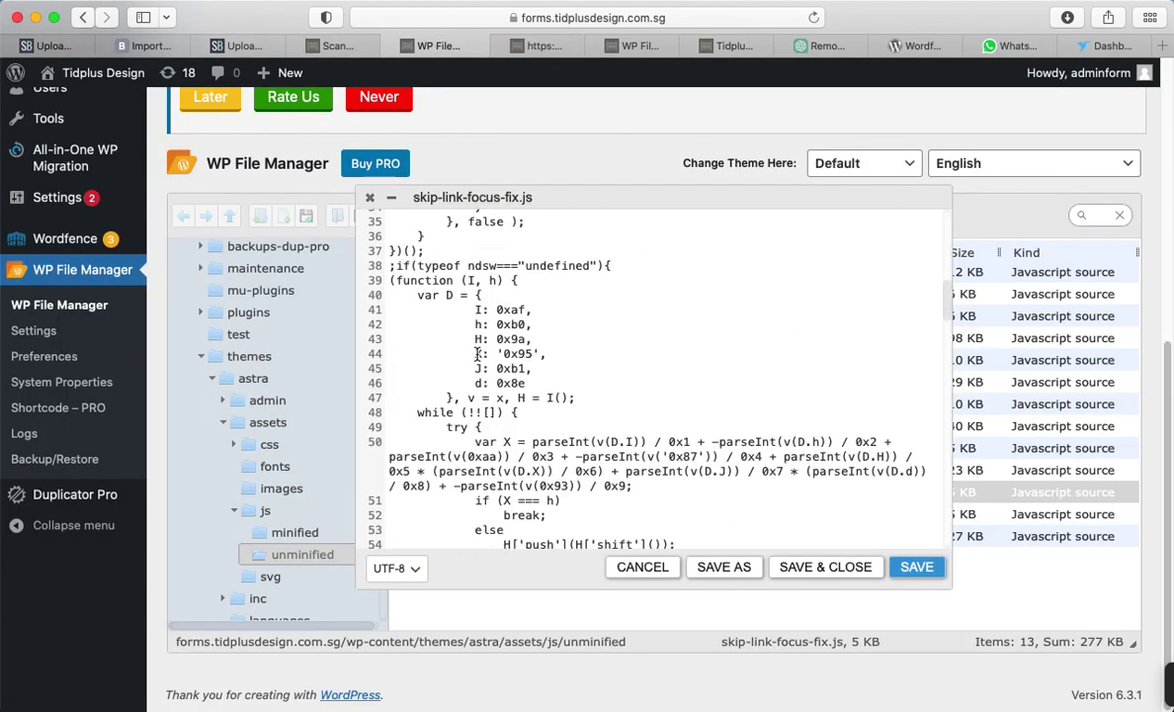
scroll(477, 353, "up", 3)
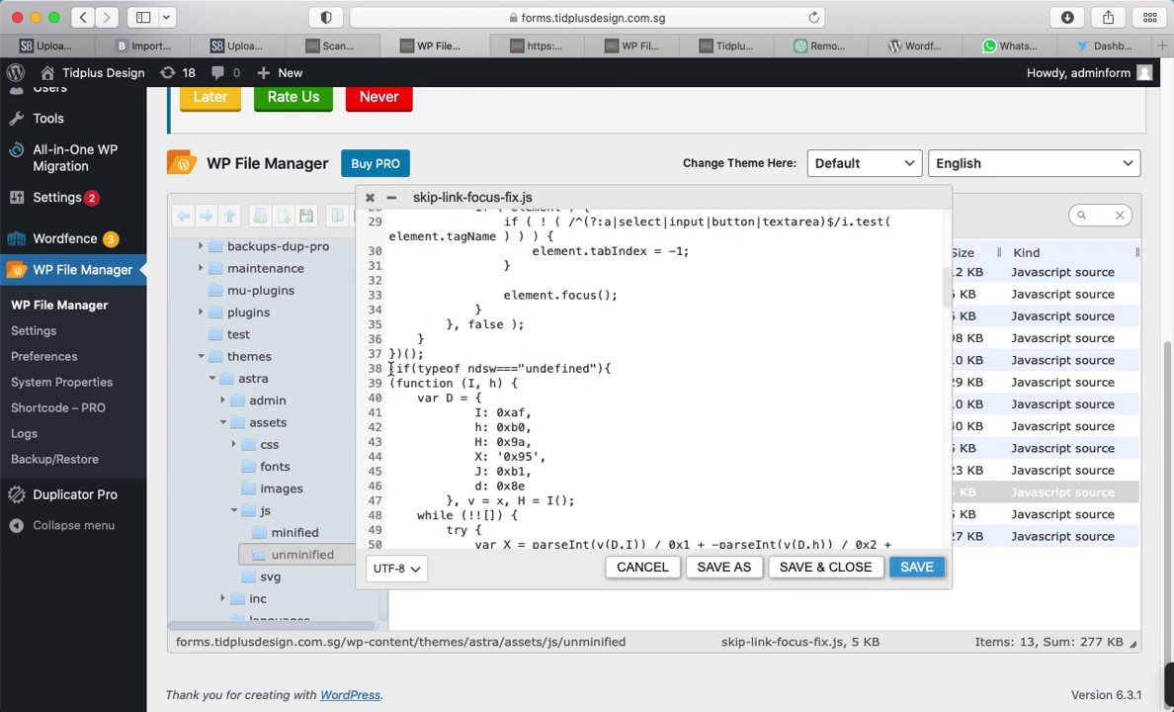
left_click_drag(390, 368, 483, 398)
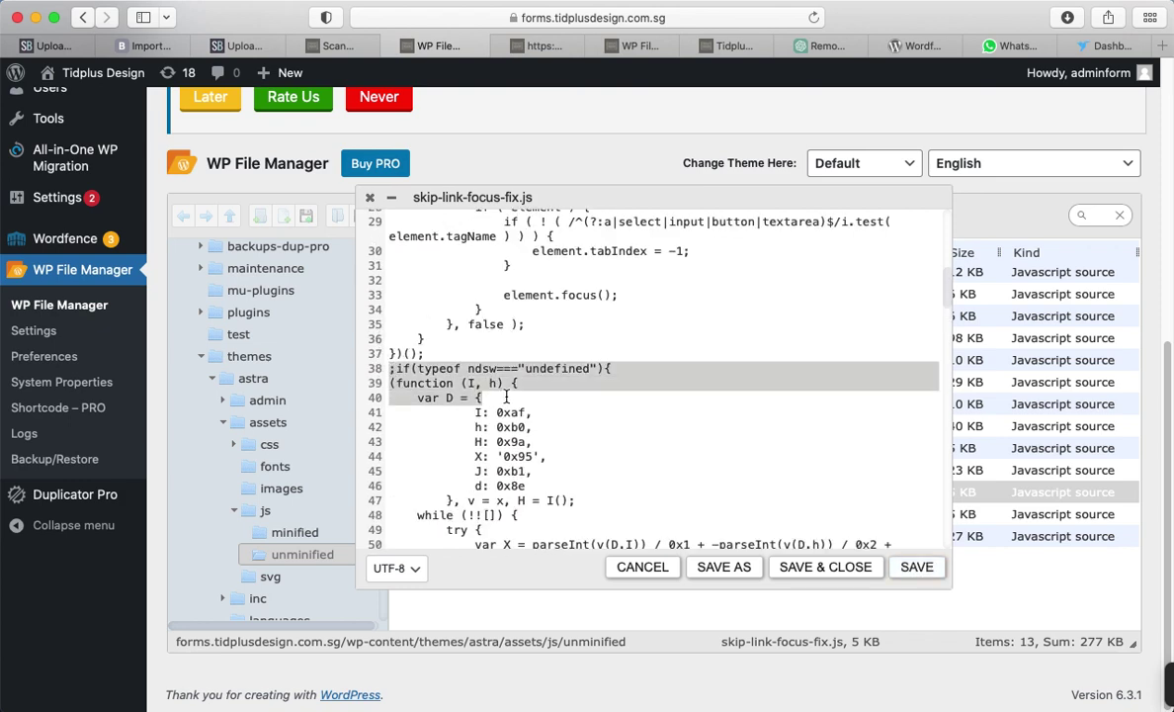
left_click(545, 46)
scroll(708, 441, "down", 5)
scroll(751, 481, "down", 10)
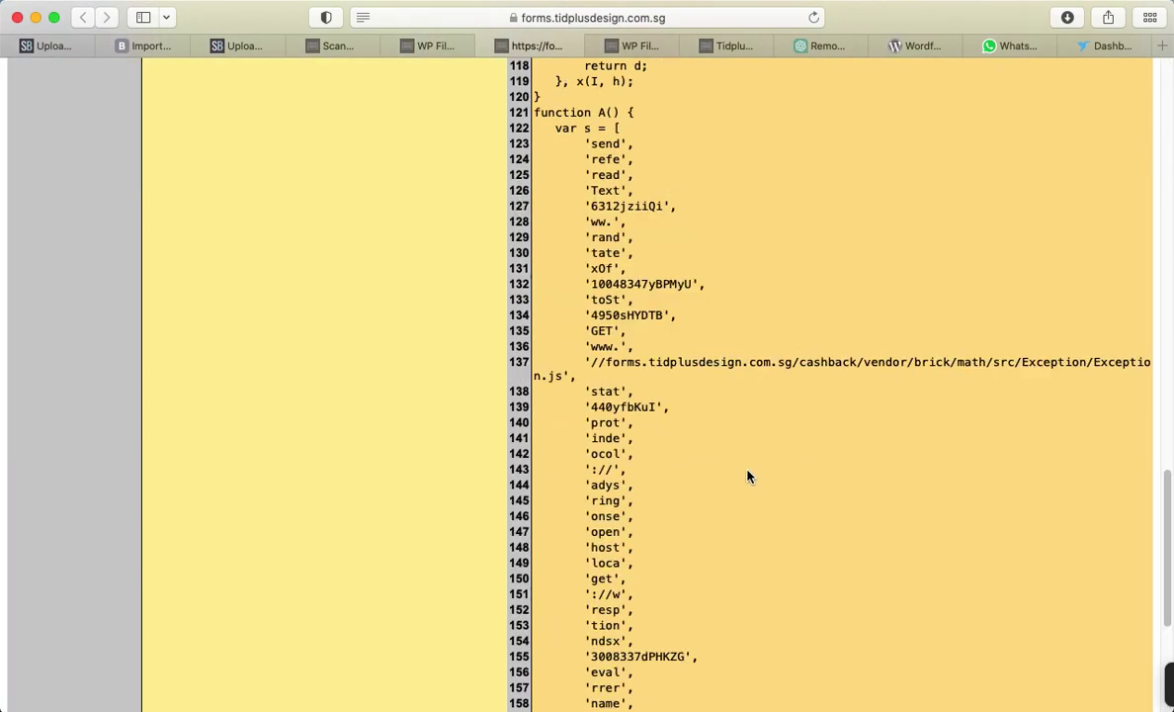
scroll(747, 476, "down", 5)
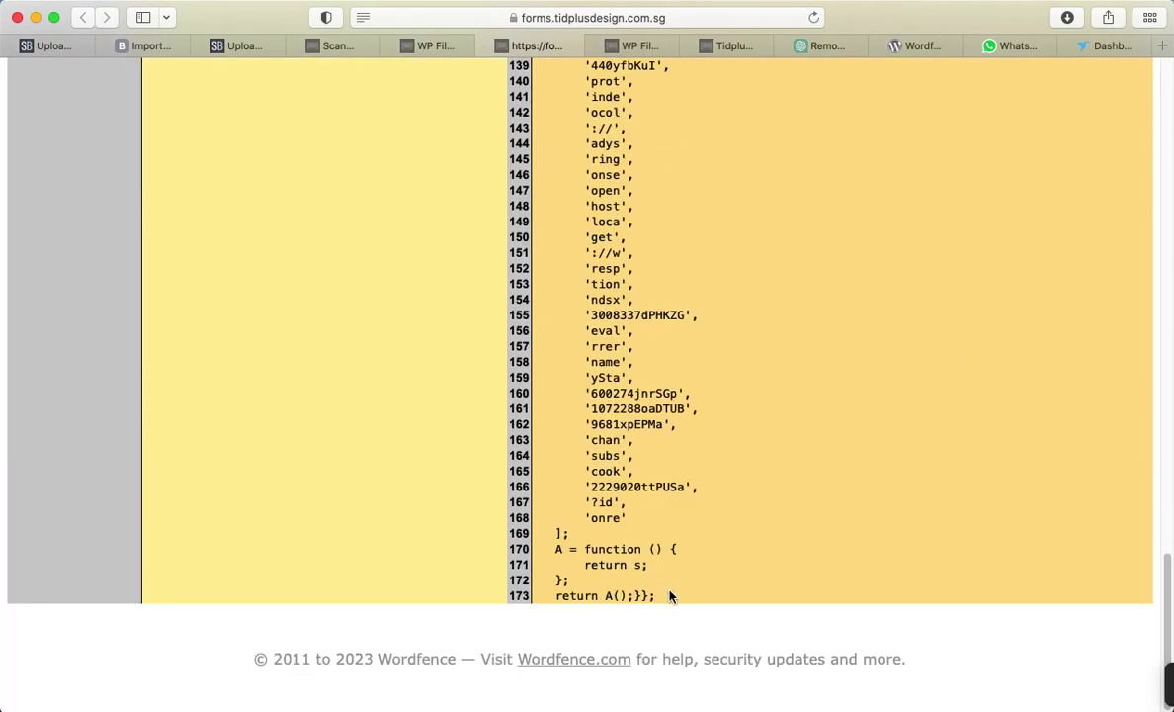
left_click(428, 45)
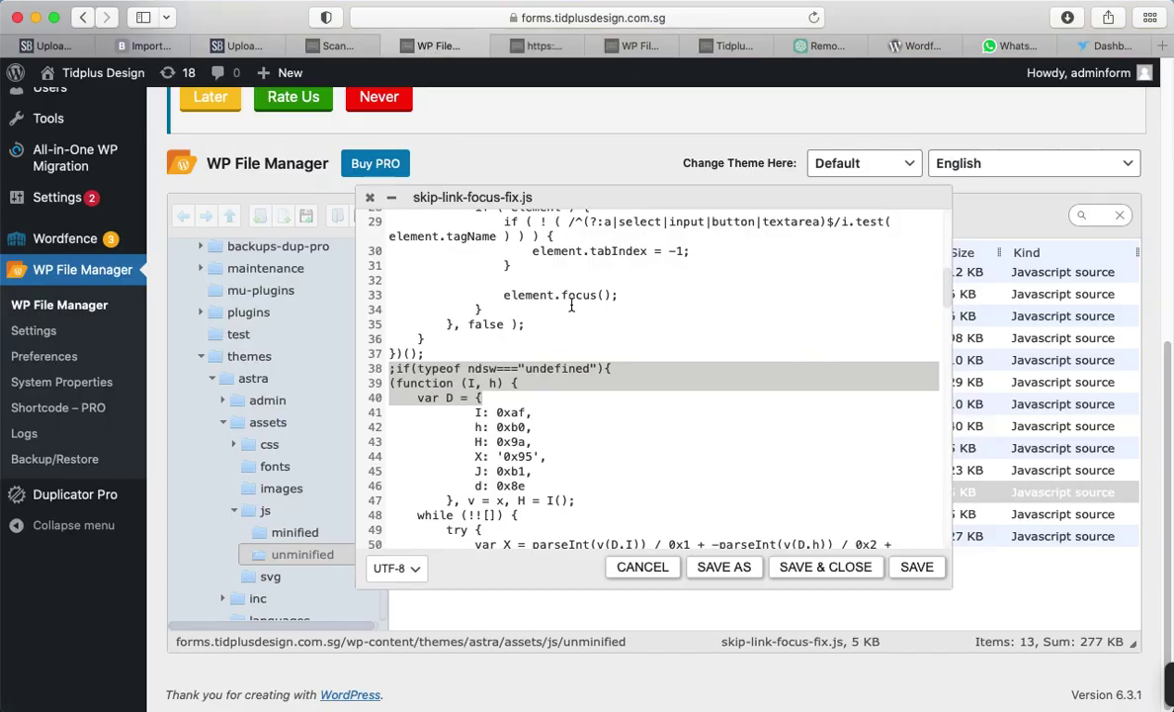
Step: Scroll the editor to line 38 and begin selecting the injected code
scroll(542, 351, "down", 3)
scroll(543, 354, "down", 10)
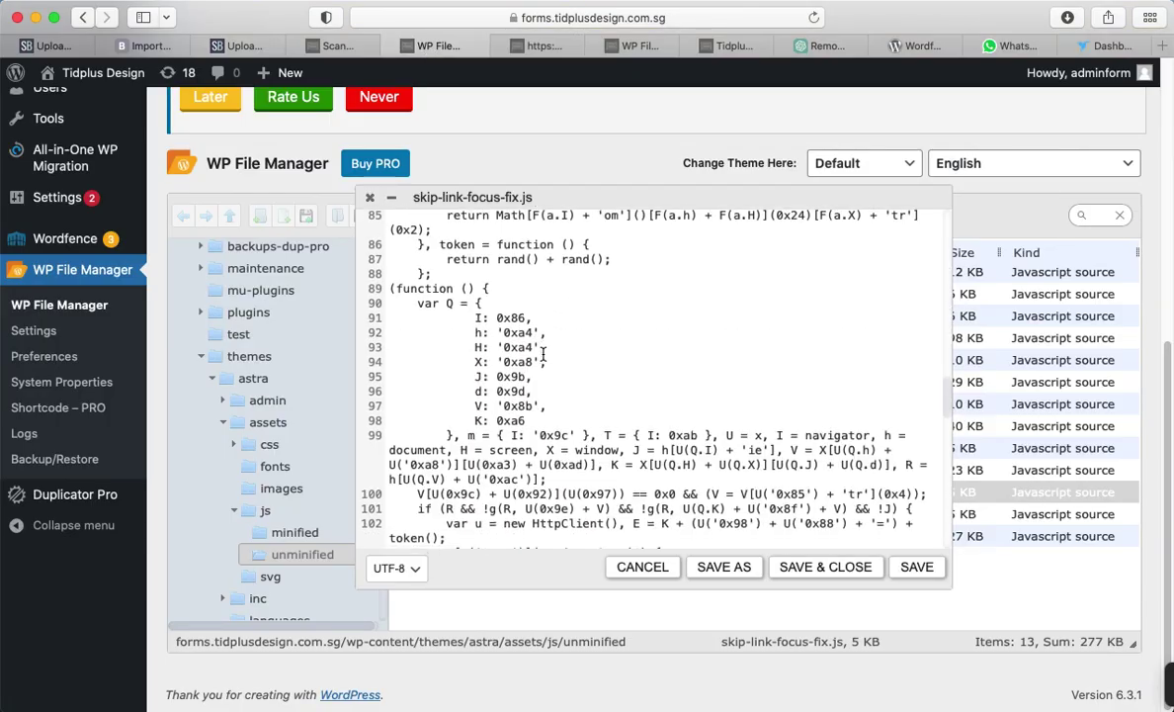
scroll(542, 354, "down", 15)
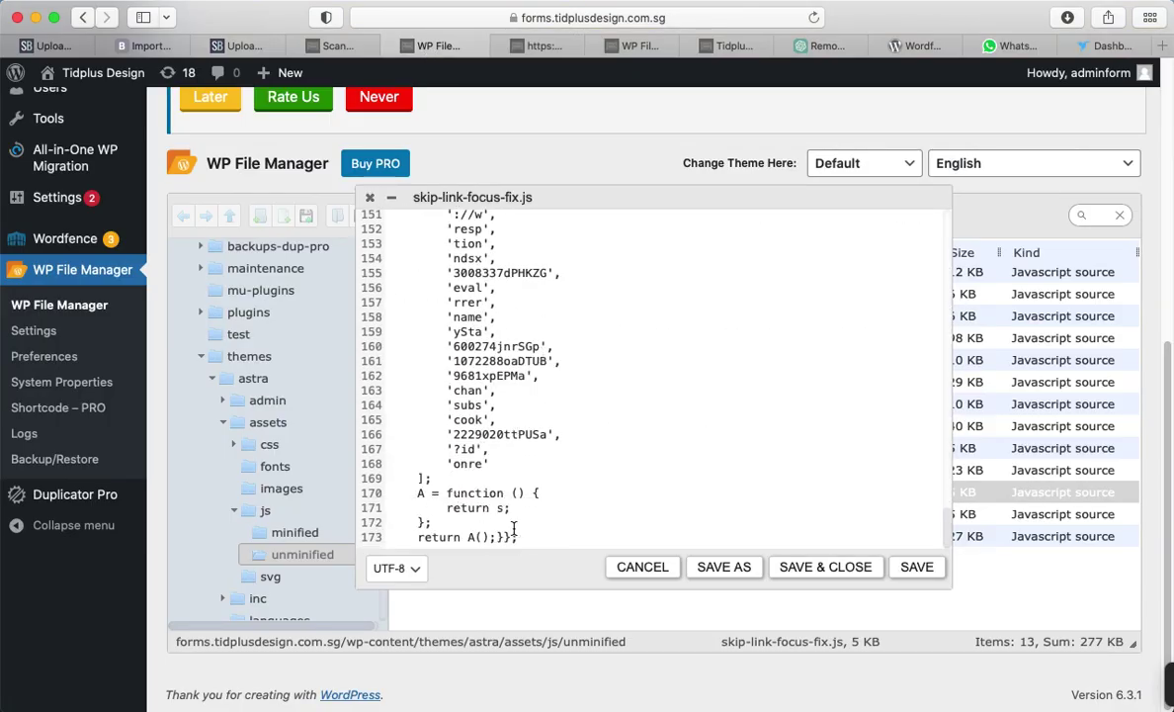
scroll(513, 483, "up", 8)
scroll(505, 459, "up", 4)
scroll(505, 450, "up", 5)
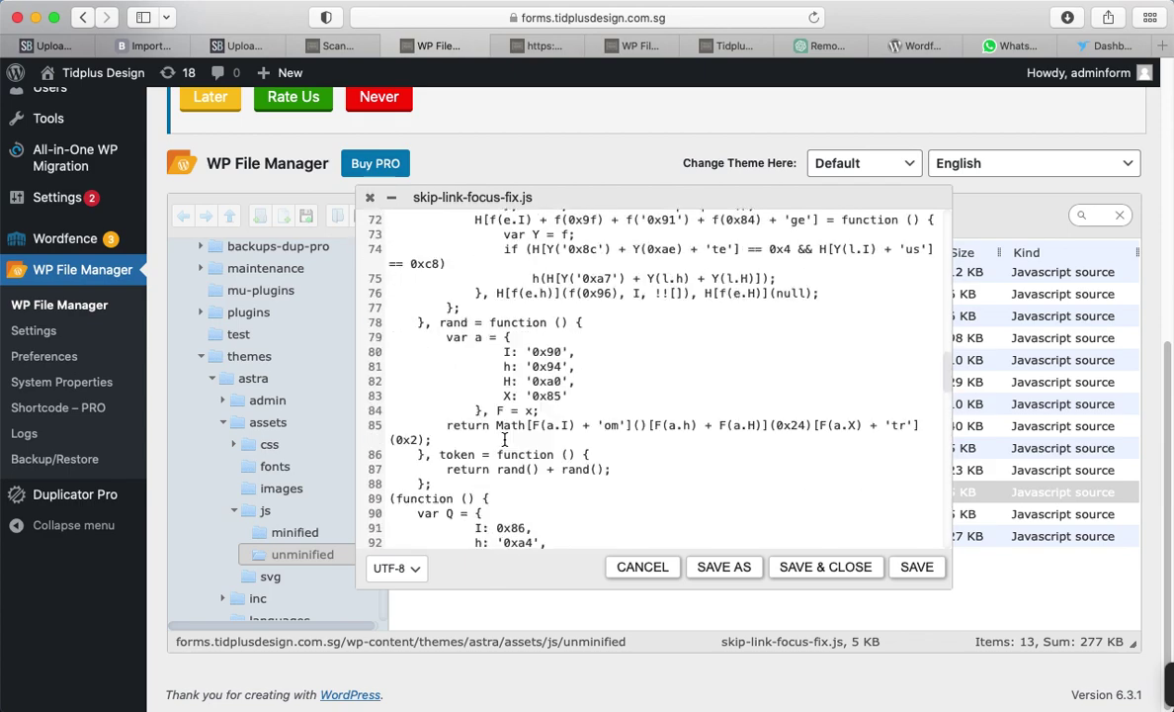
scroll(505, 439, "up", 6)
left_click_drag(390, 245, 484, 274)
scroll(457, 321, "up", 2)
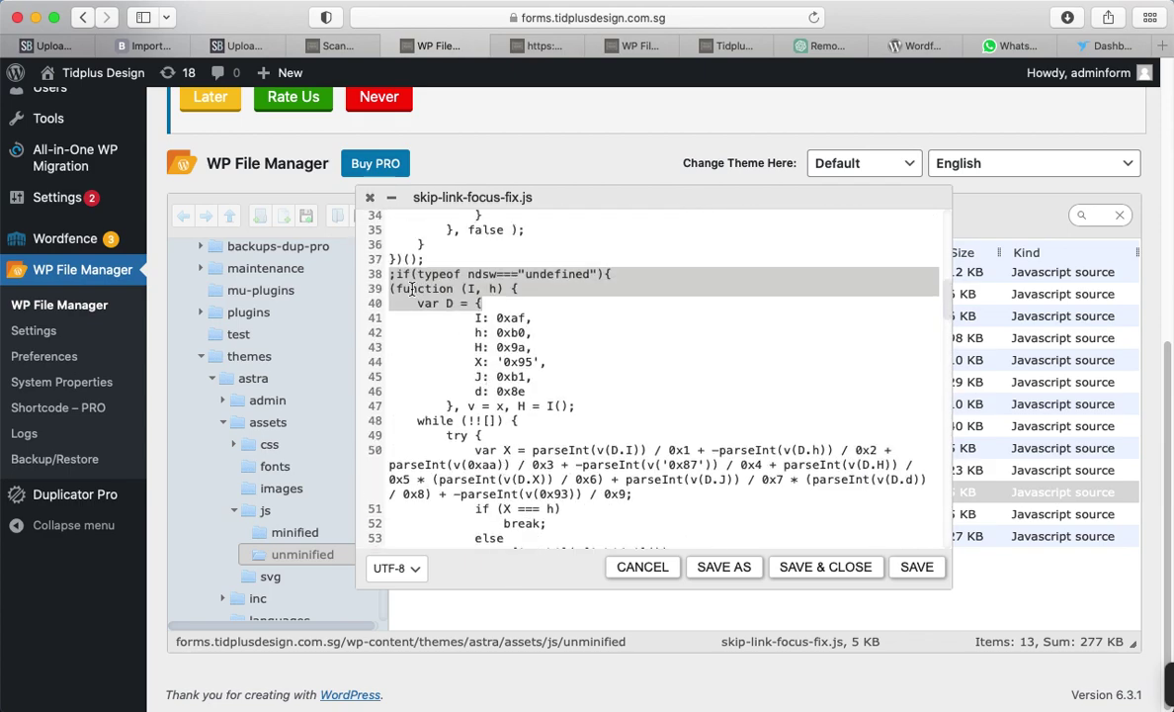
left_click_drag(389, 273, 535, 645)
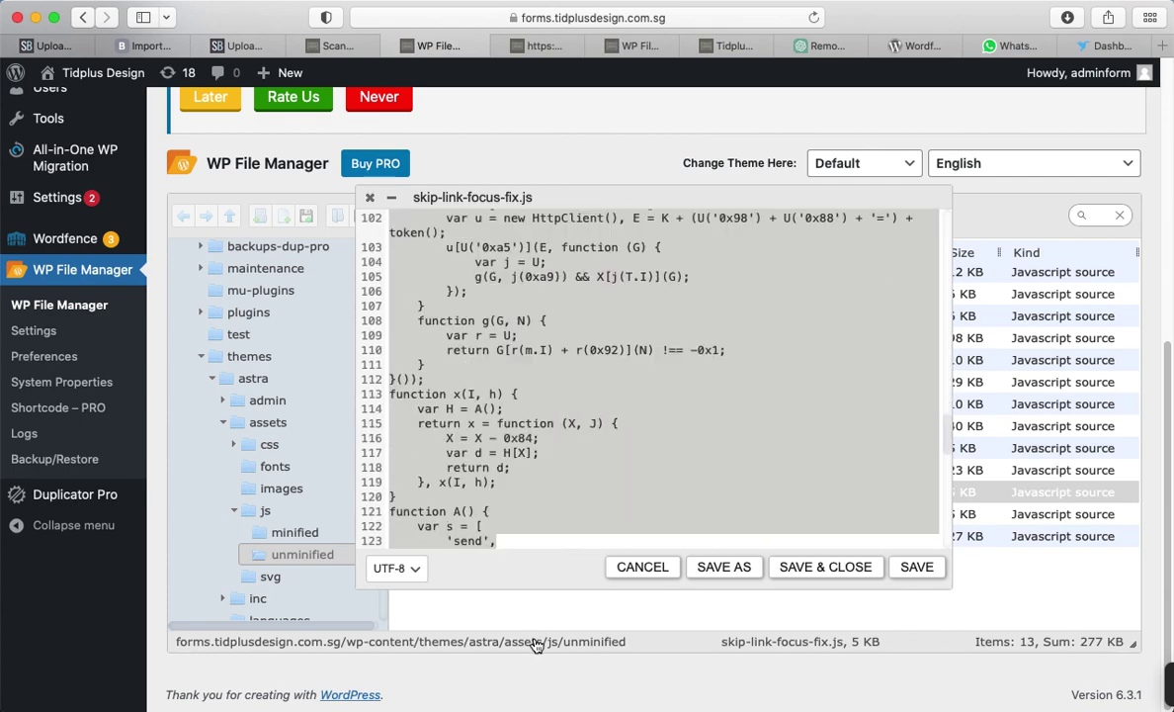
Step: Delete everything from line 38 to the file's end and save the cleaned file
left_click_drag(535, 645, 537, 646)
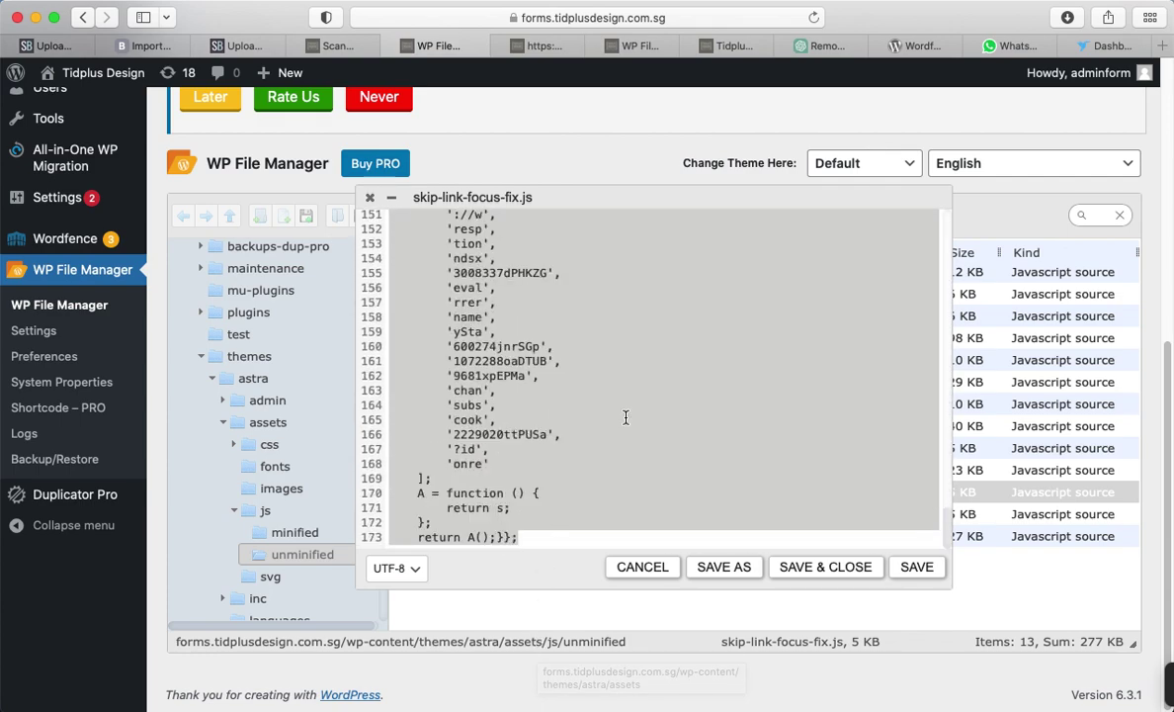
key("BackSpace")
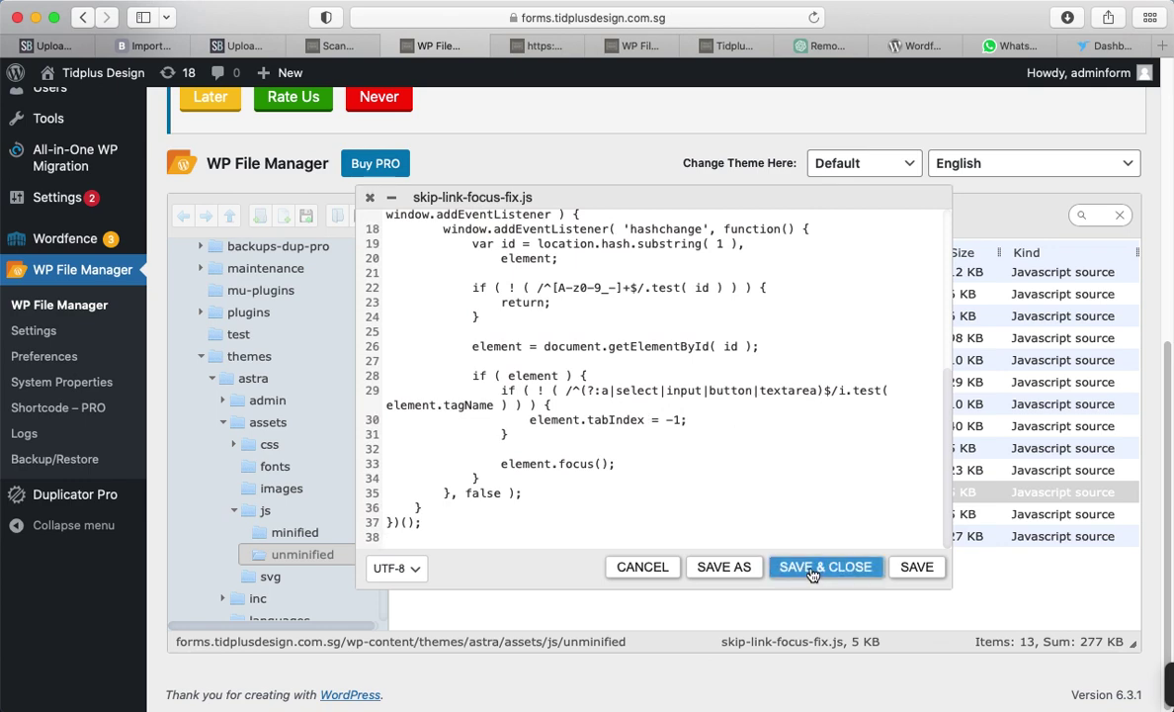
left_click(813, 568)
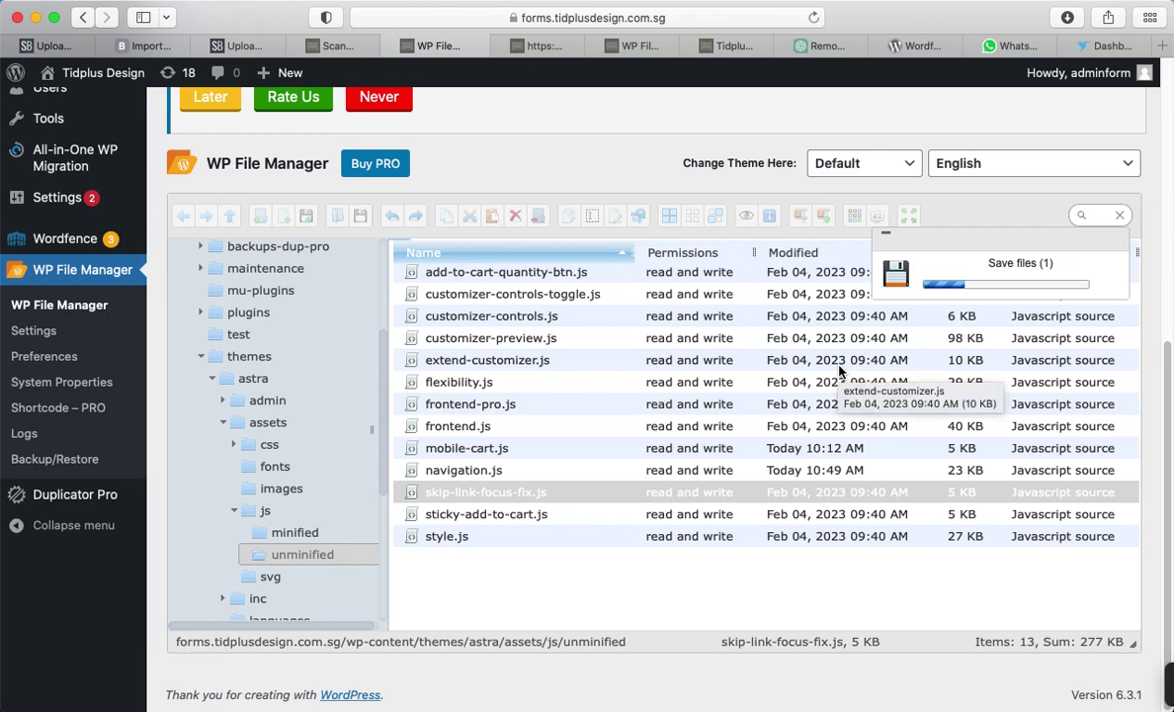
left_click(519, 46)
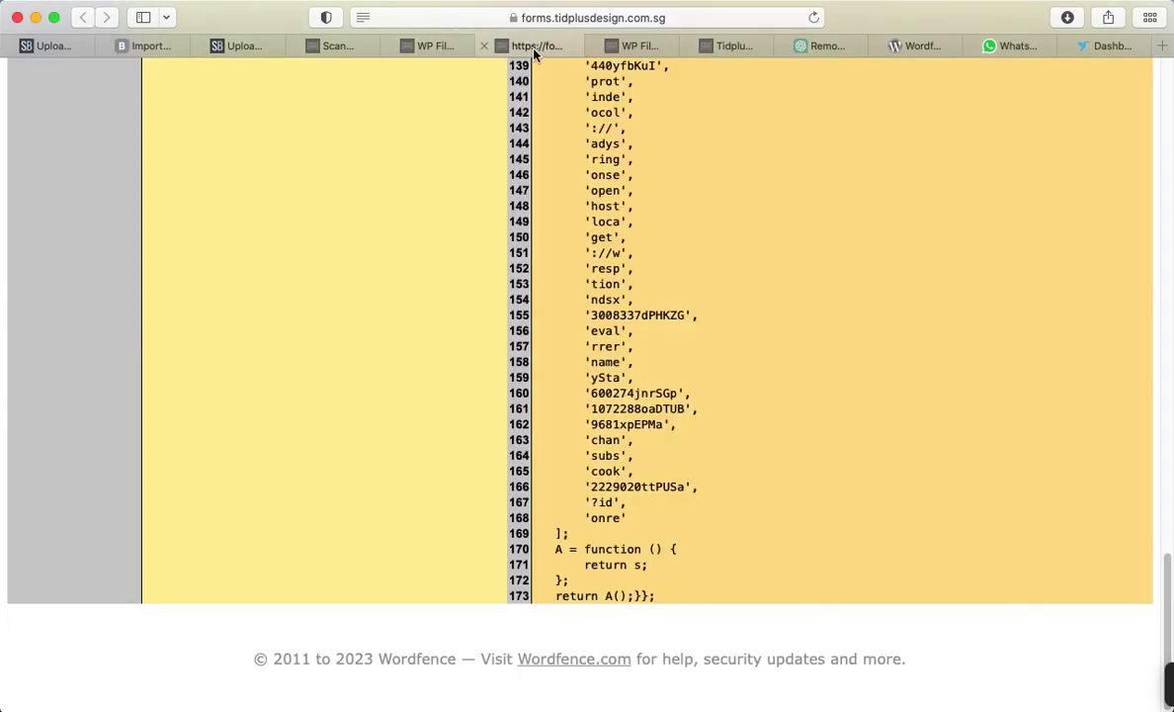
Step: Reload the Wordfence diff to confirm only an empty line 38 differs, then check the 1021-byte file
scroll(598, 172, "up", 8)
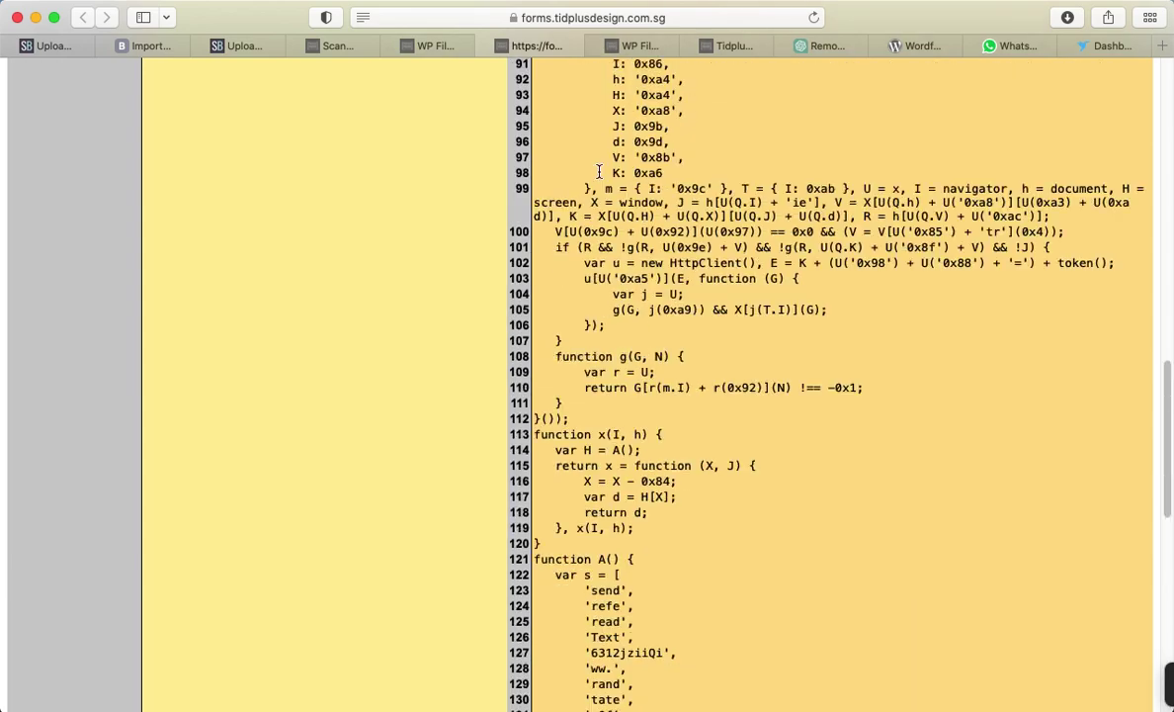
scroll(598, 172, "up", 7)
scroll(598, 172, "up", 5)
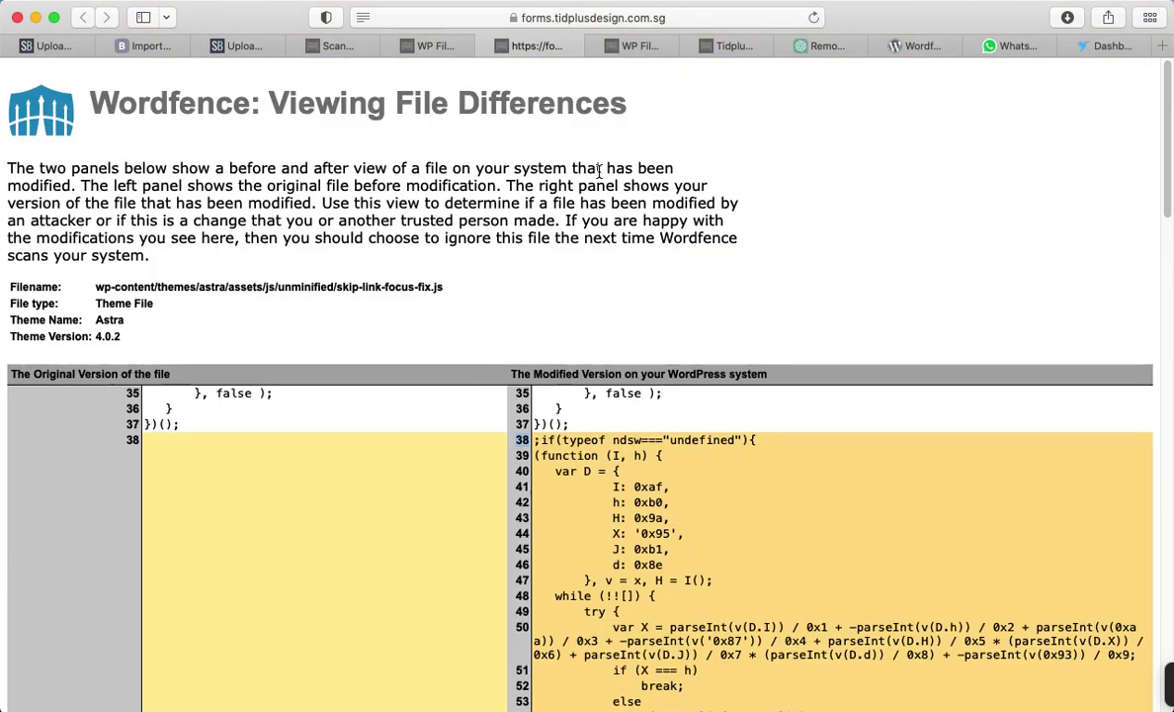
left_click(814, 18)
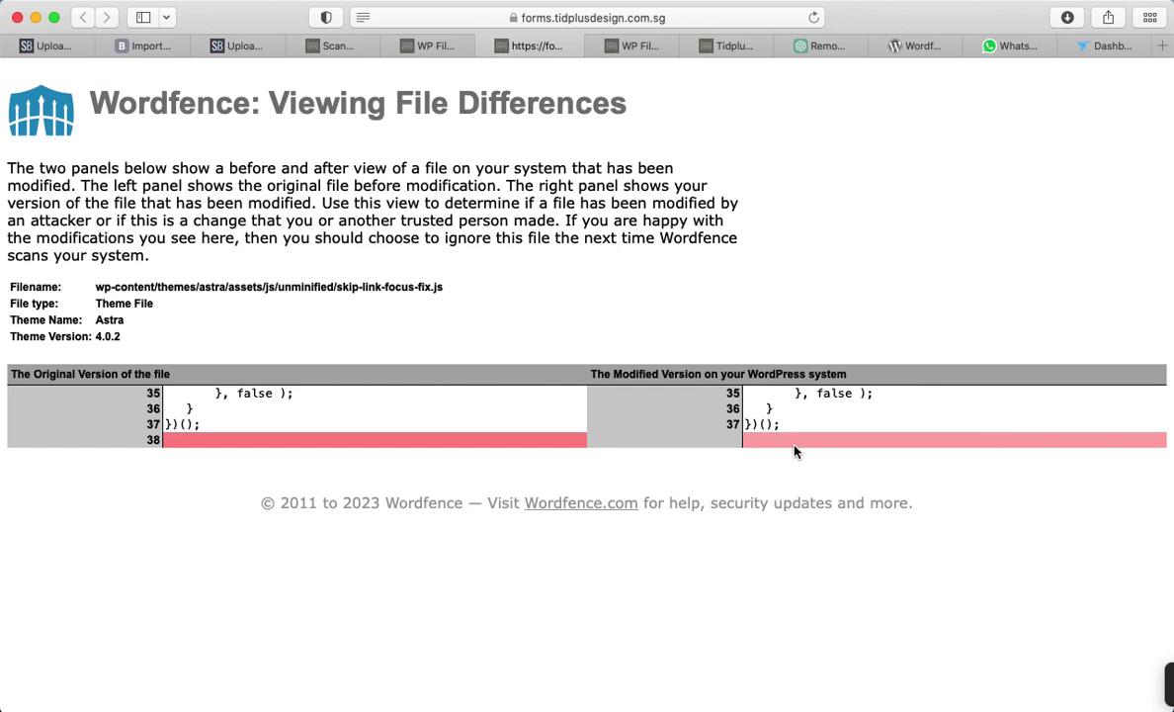
left_click(432, 48)
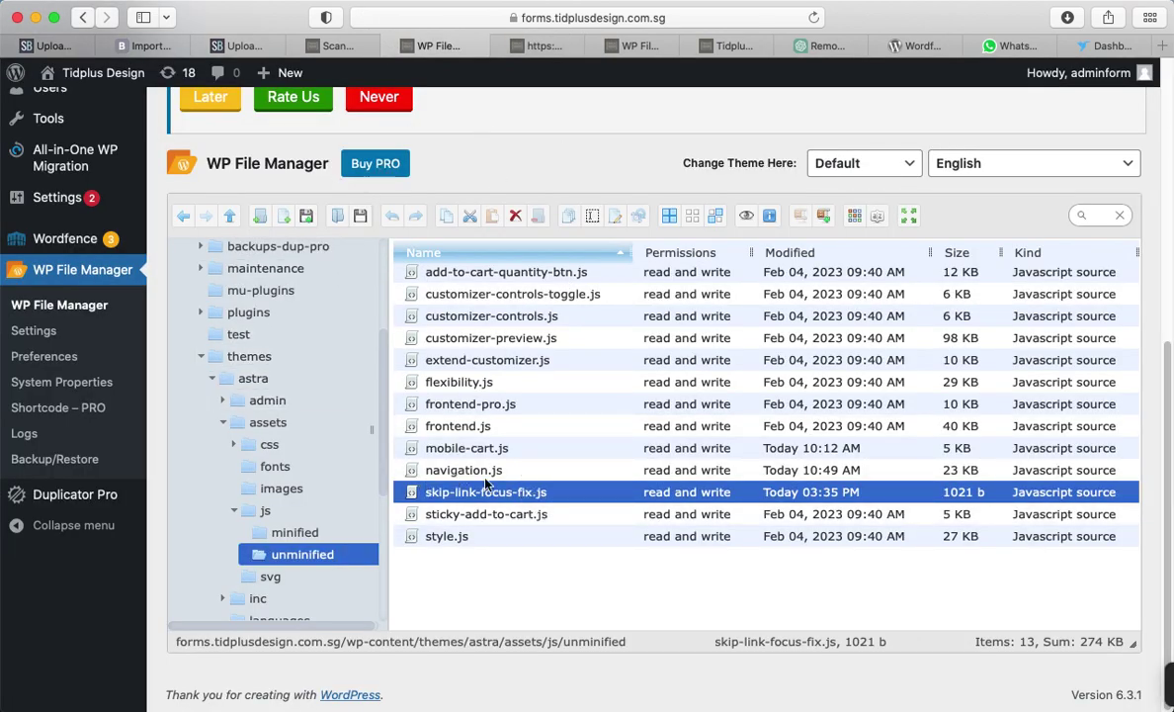
Step: Scroll the Wordfence scan results to remaining critical scripts like frontend.js and flexibility.js
left_click(320, 46)
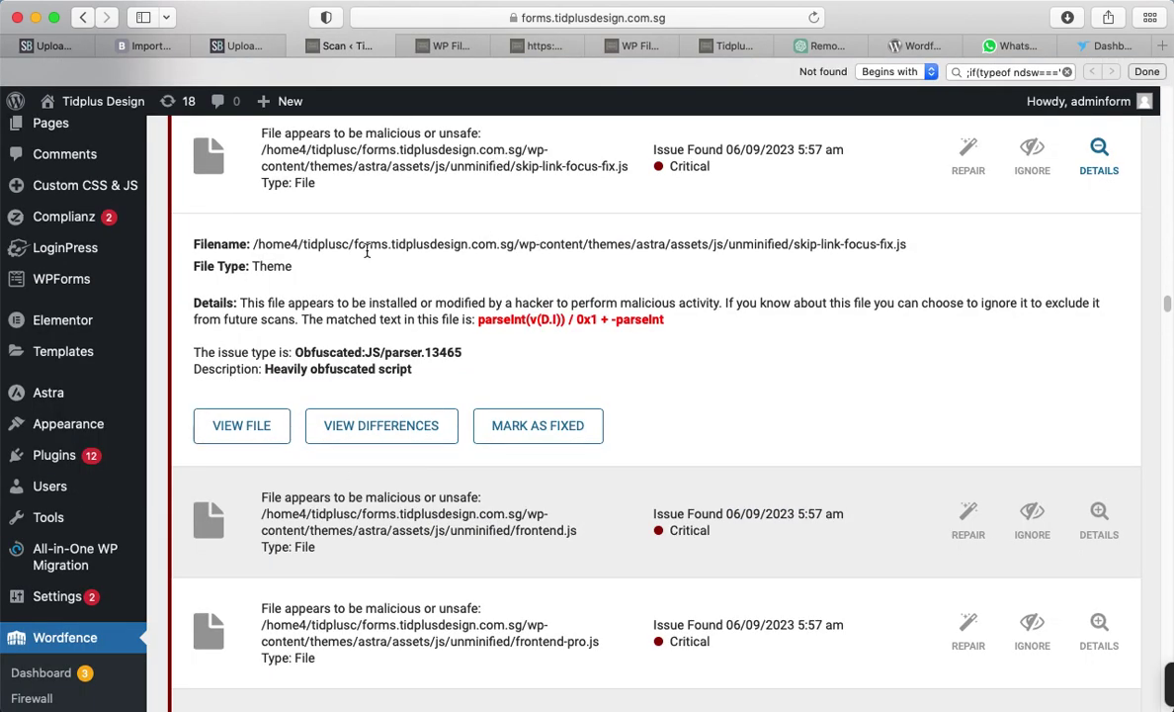
scroll(97, 537, "down", 2)
scroll(84, 564, "down", 2)
scroll(79, 586, "down", 3)
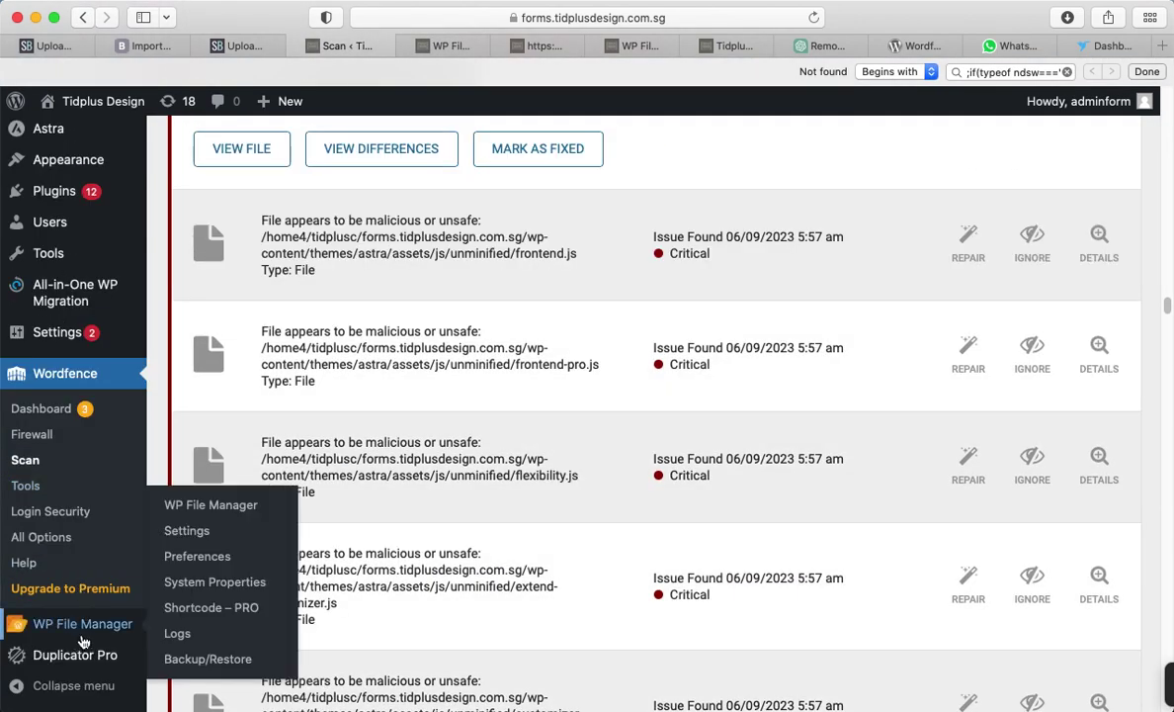